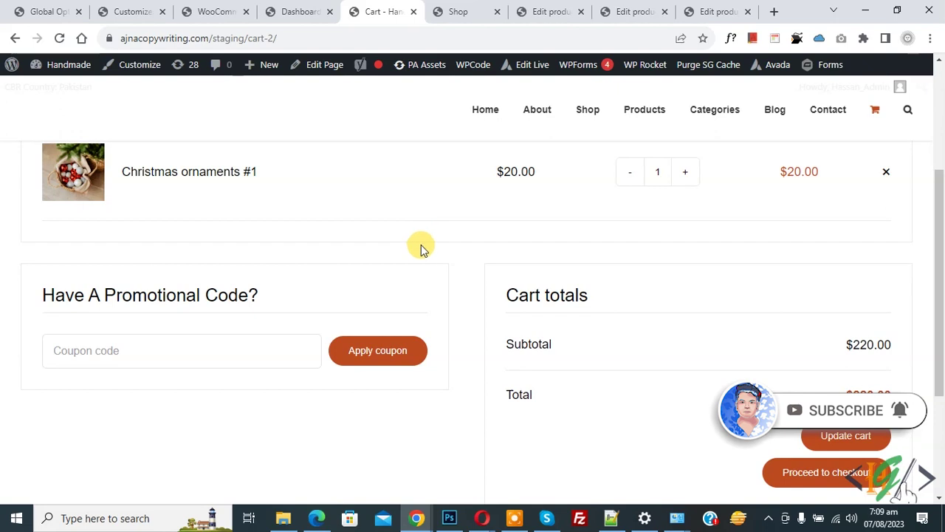
Step: From the Dashboard, go to WooCommerce Settings > Shipping and view the empty Shipping zones list
scroll(432, 260, "up", 2)
scroll(421, 257, "up", 1)
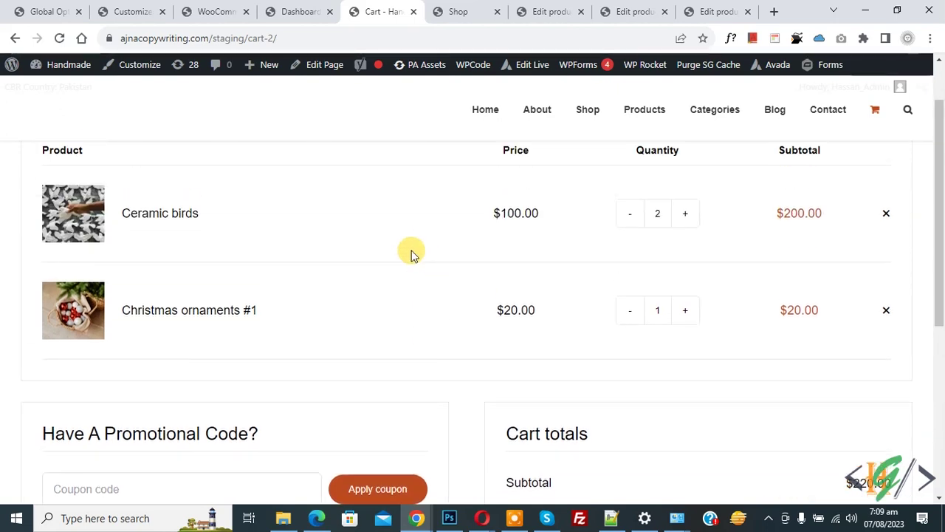
scroll(382, 247, "down", 2)
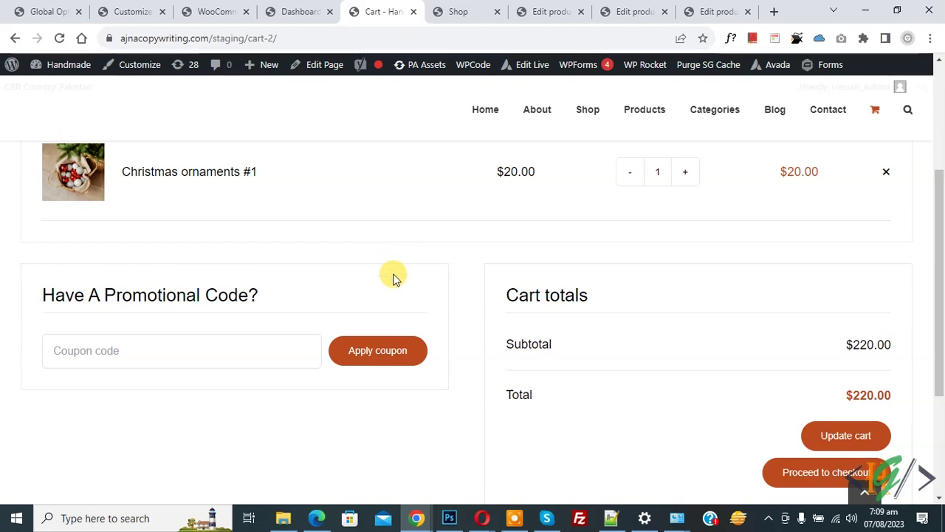
left_click(295, 9)
scroll(317, 158, "down", 3)
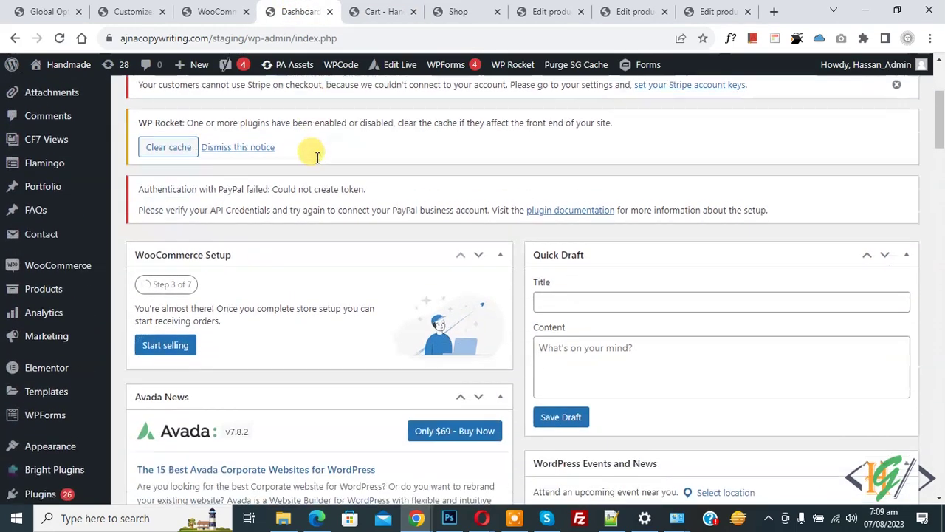
mouse_move(64, 261)
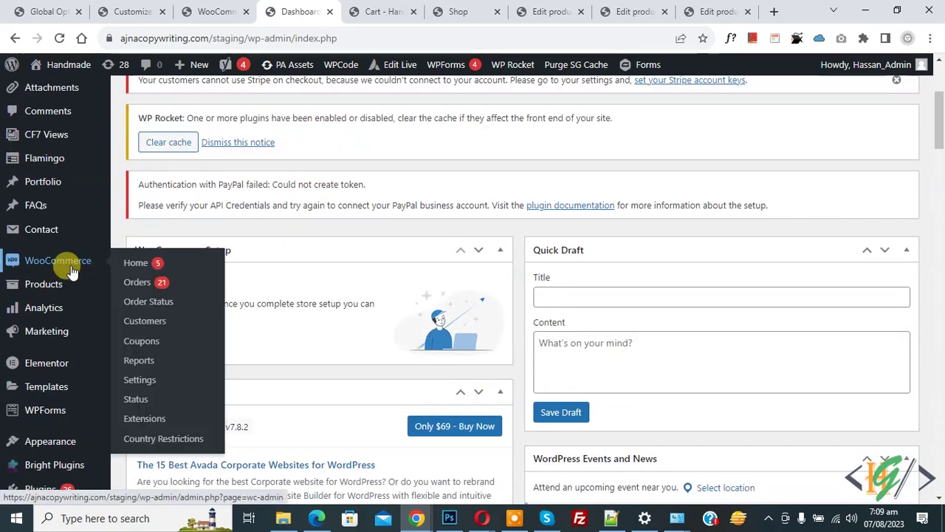
left_click(152, 387)
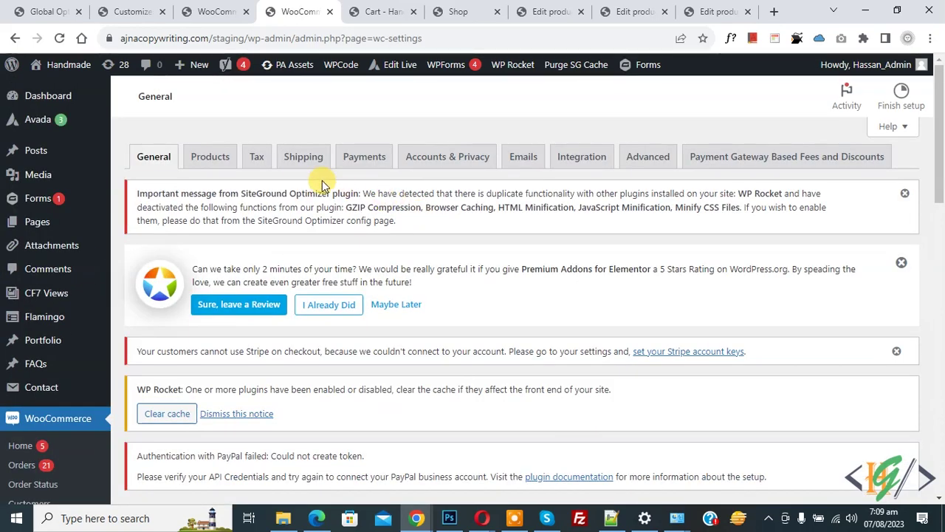
left_click(297, 164)
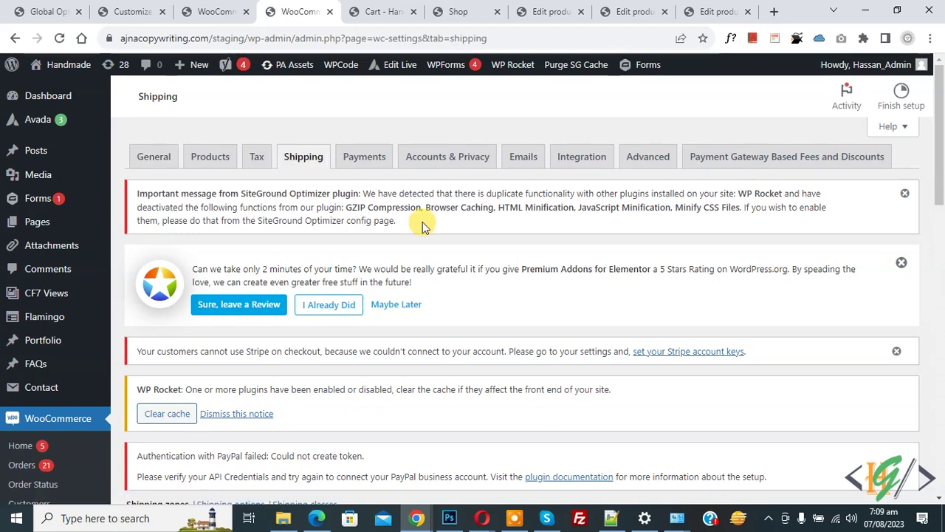
scroll(381, 192, "down", 5)
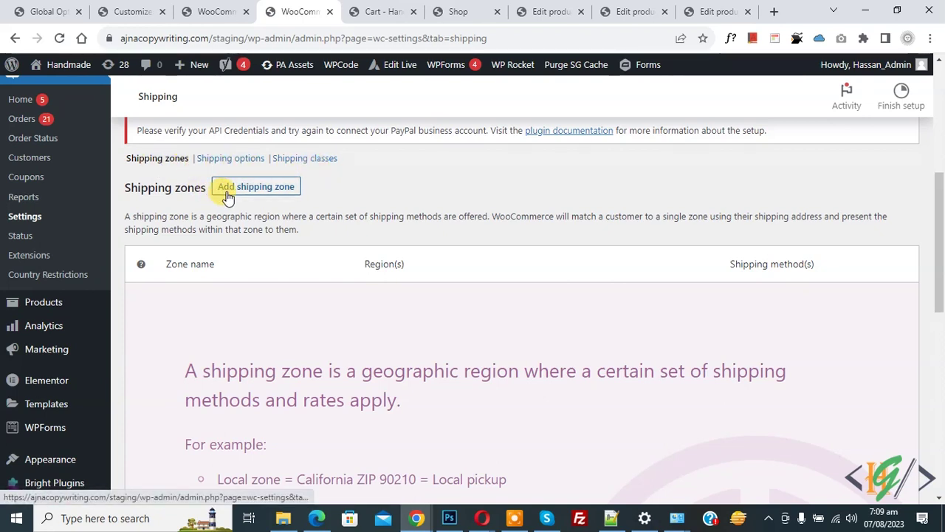
scroll(369, 190, "down", 1)
scroll(318, 188, "up", 1)
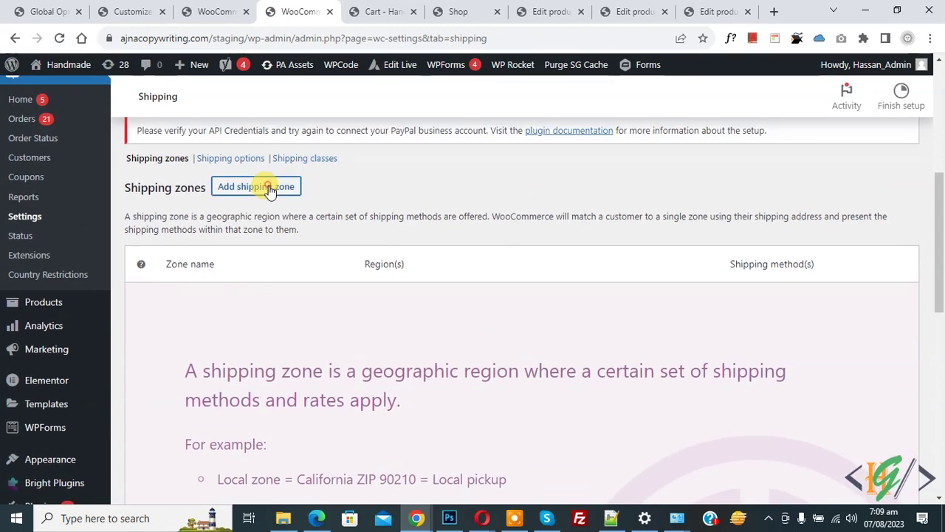
Step: Add a zone named 'United State' with region United States (US), then begin adding a shipping method
left_click(270, 188)
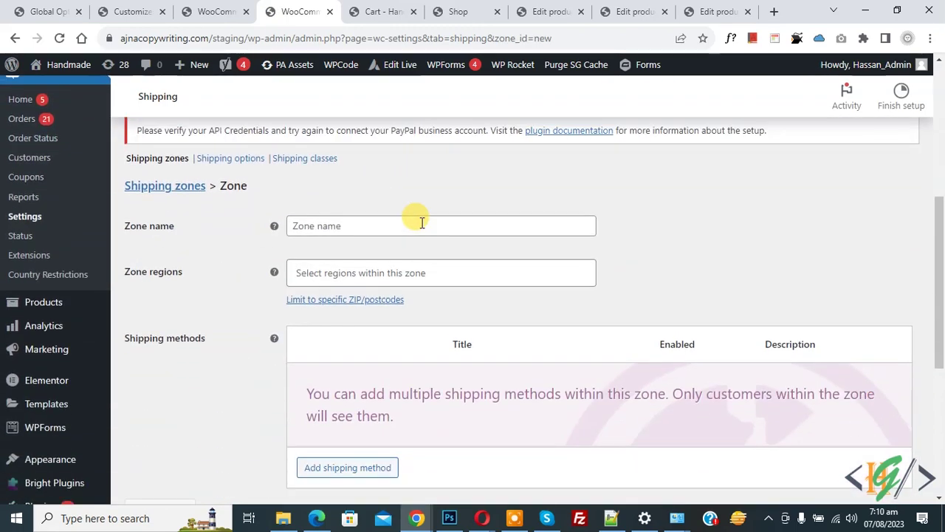
left_click(309, 224)
type("Unit")
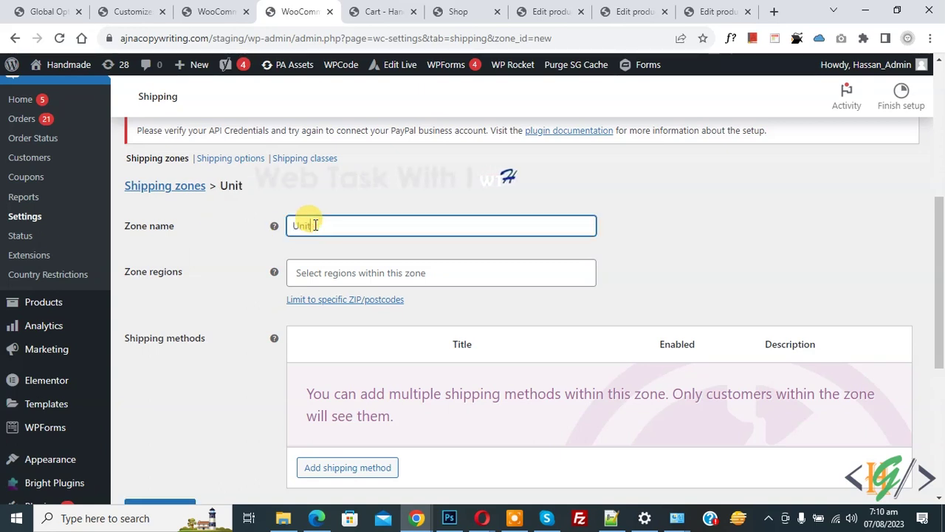
type("ed State")
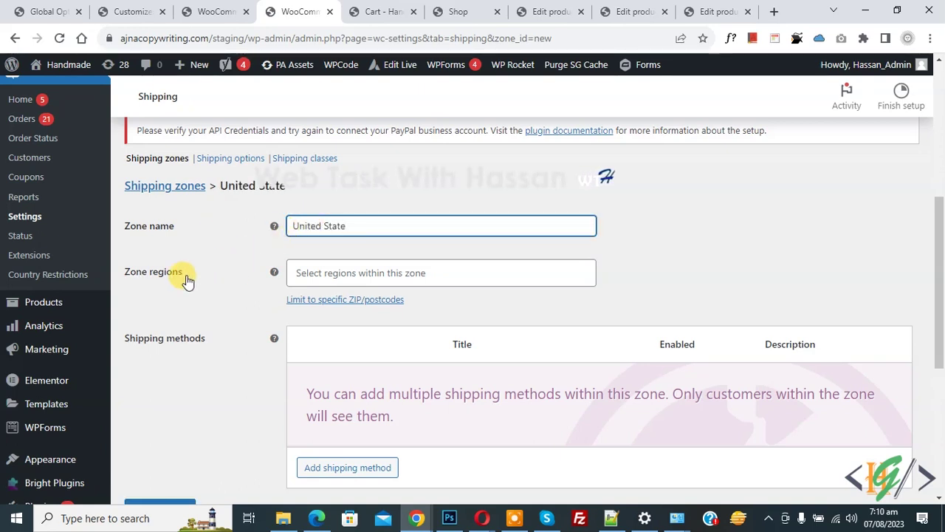
left_click(371, 275)
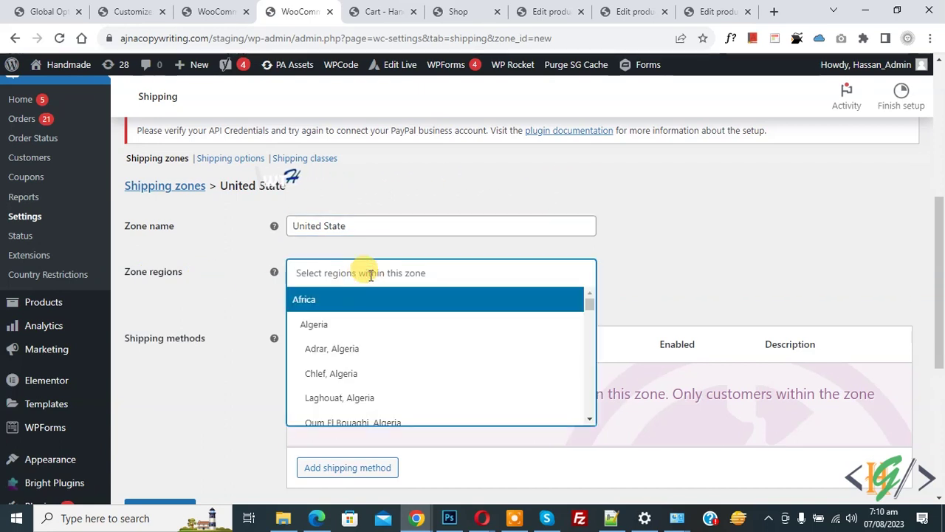
type("United")
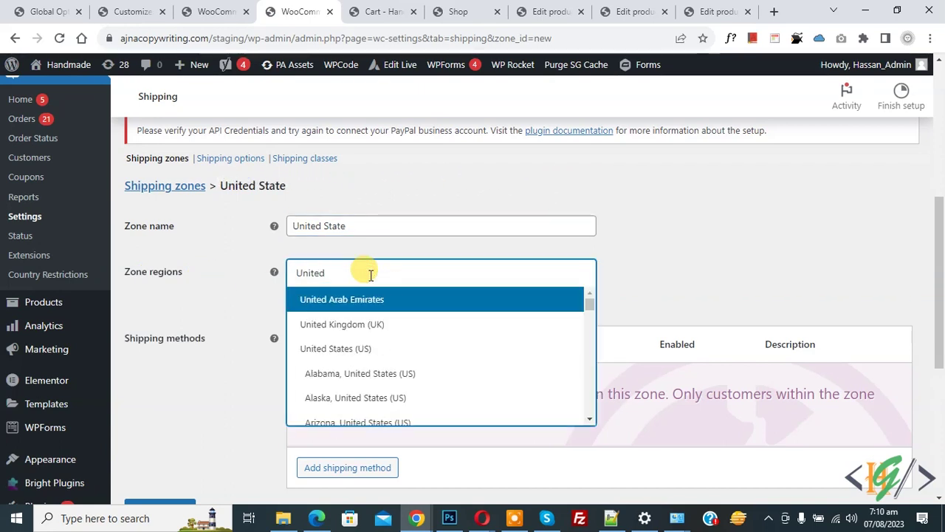
left_click(362, 348)
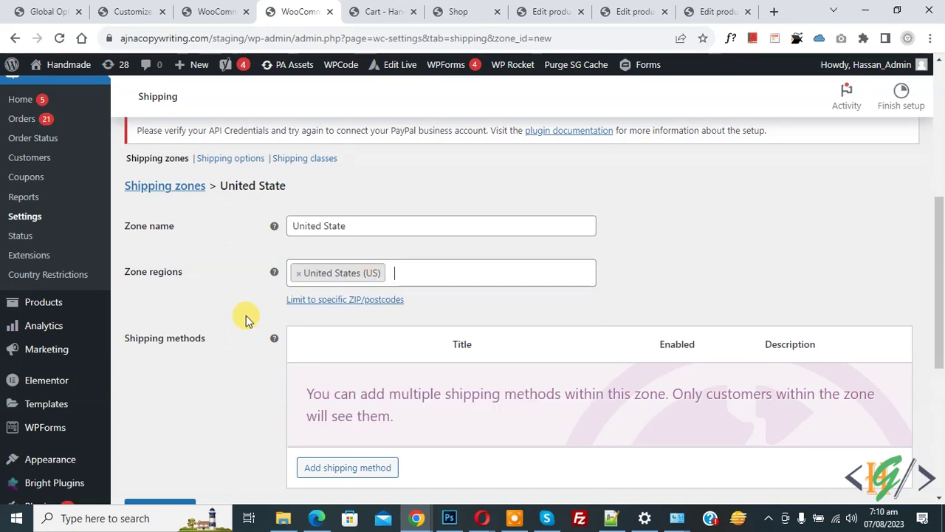
scroll(247, 319, "down", 1)
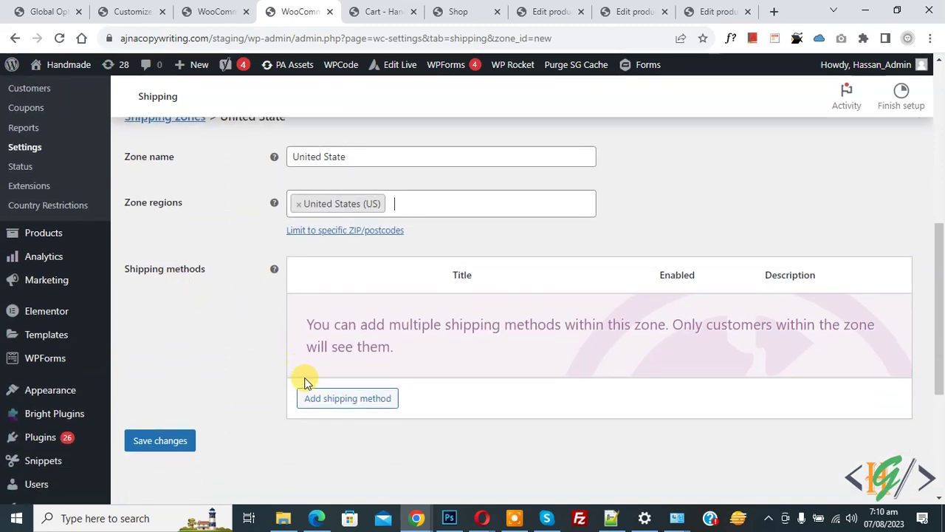
left_click(322, 406)
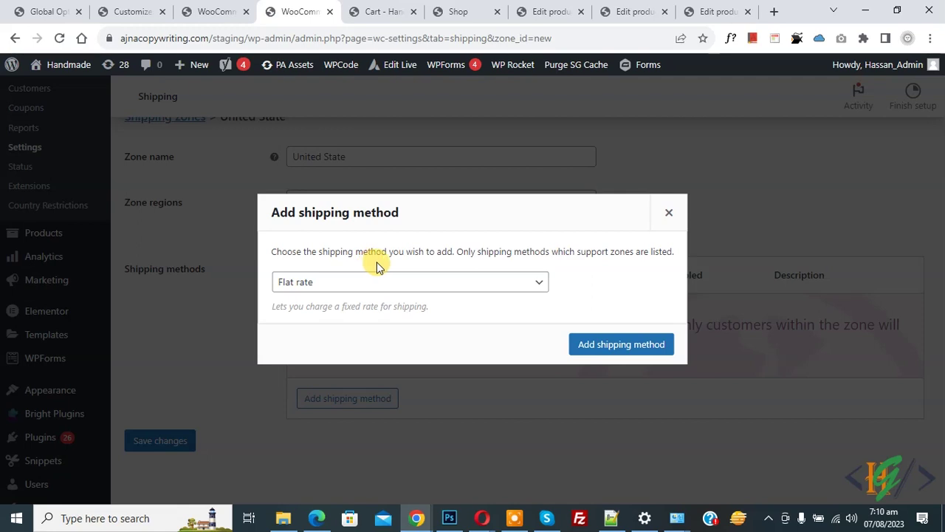
Step: Add Flat rate as the United State zone's shipping method
left_click(442, 288)
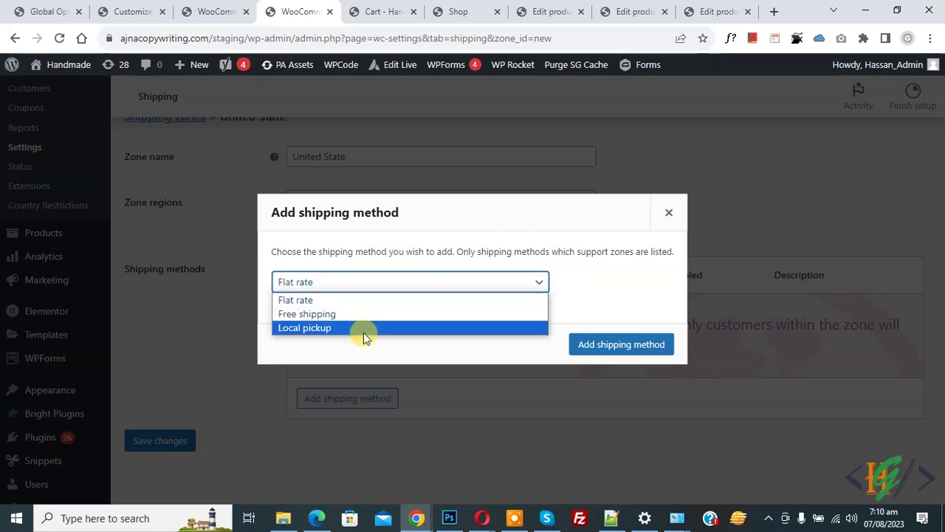
left_click(316, 301)
left_click(608, 346)
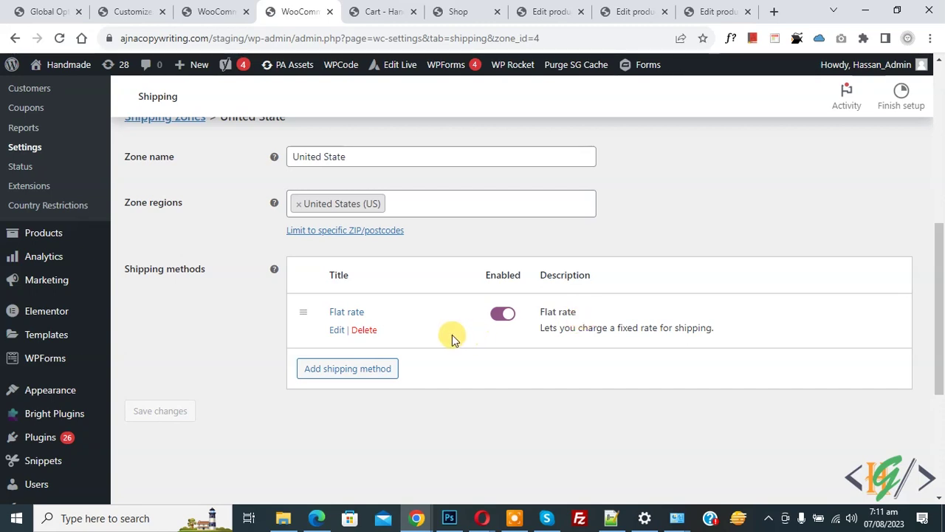
Step: Open the Flat rate settings, keeping the method title 'Flat rate' and tax status Taxable
left_click(337, 332)
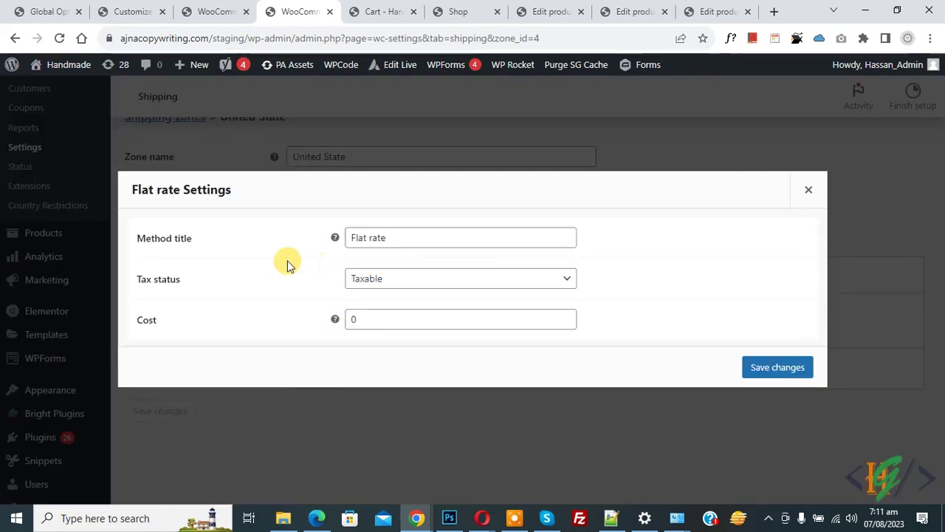
left_click_drag(133, 189, 249, 190)
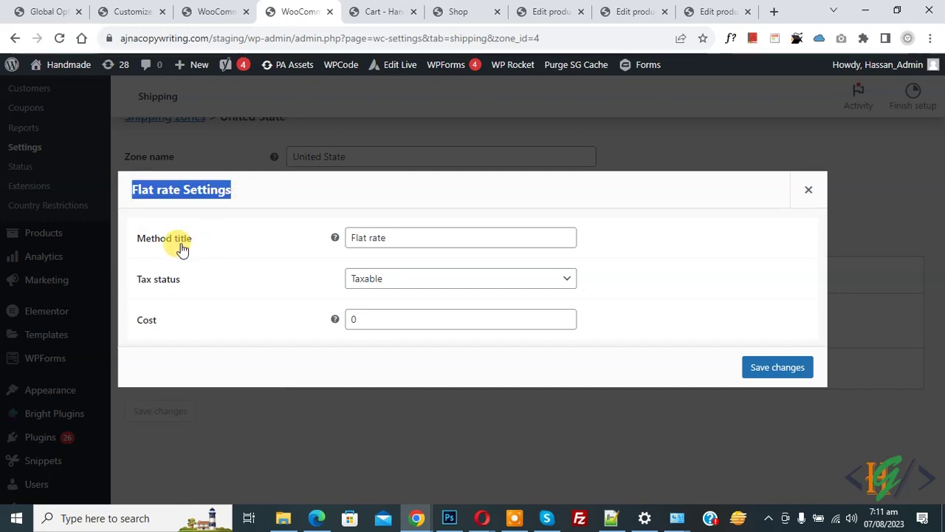
triple_click(386, 241)
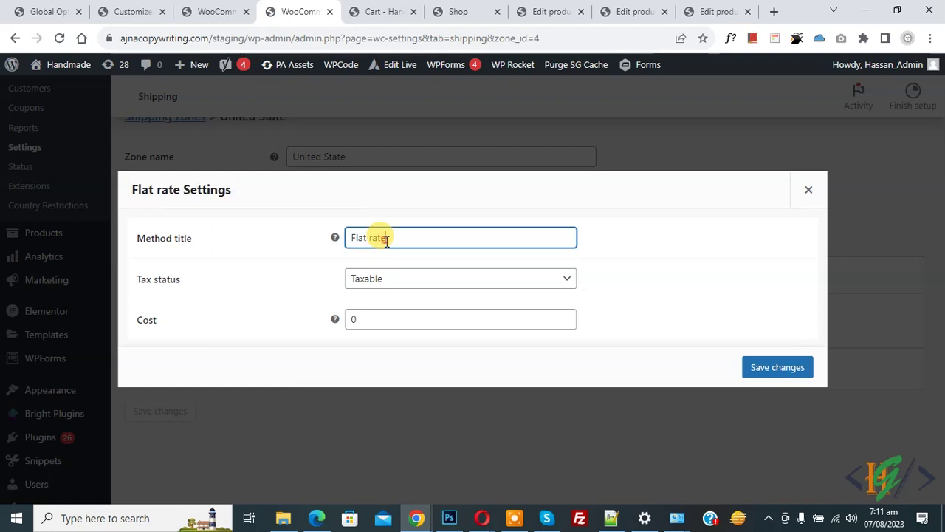
left_click(298, 259)
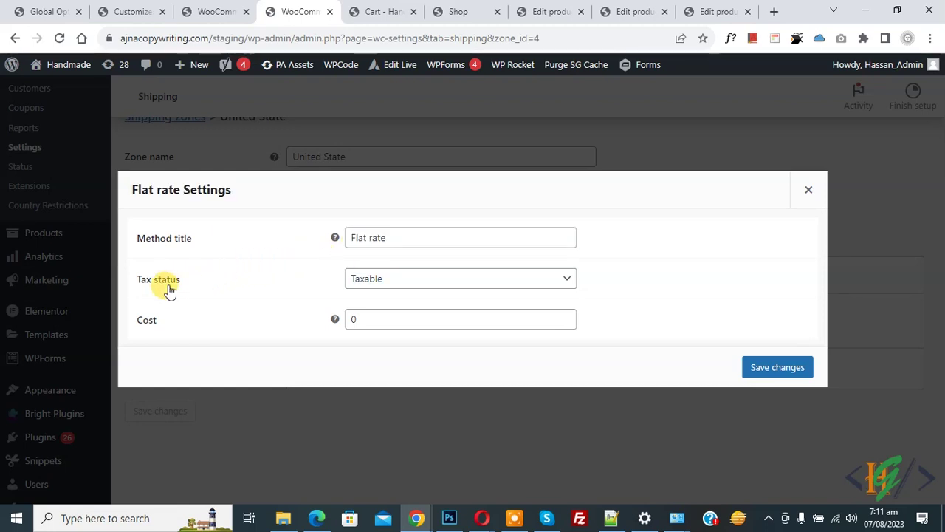
left_click(392, 276)
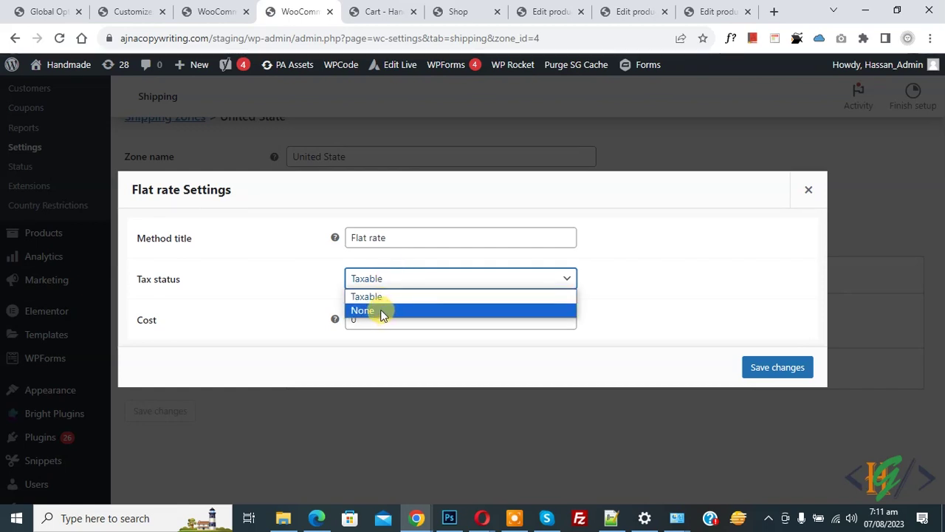
left_click(369, 296)
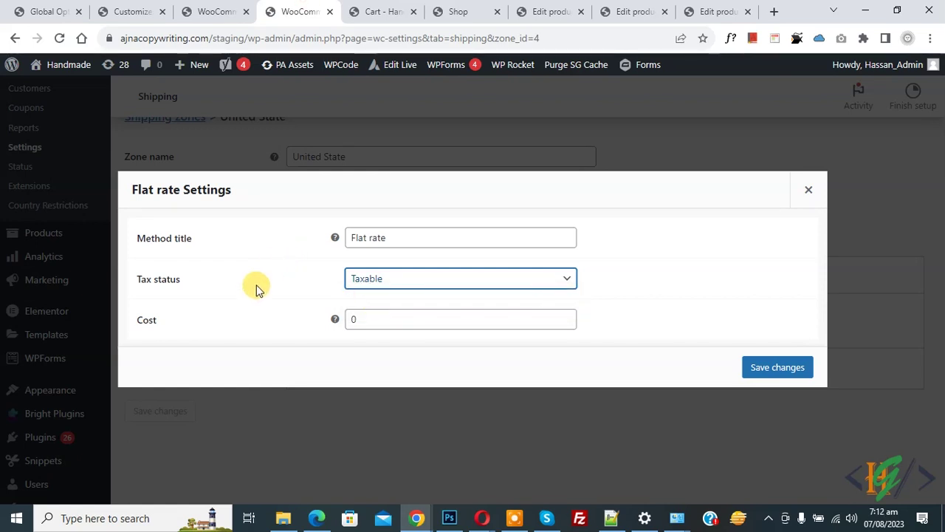
left_click(210, 9)
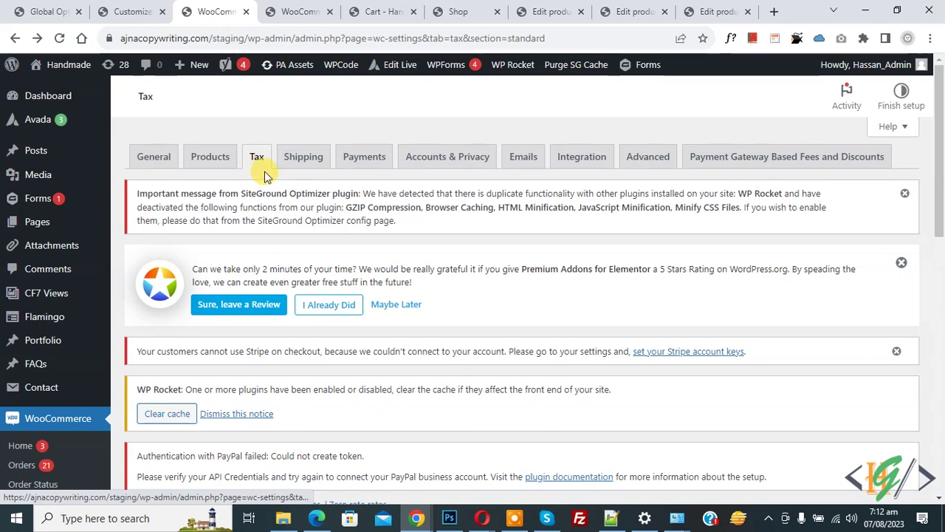
Step: Insert a blank Standard tax rate row, then remove it so the table stays empty
scroll(264, 175, "down", 5)
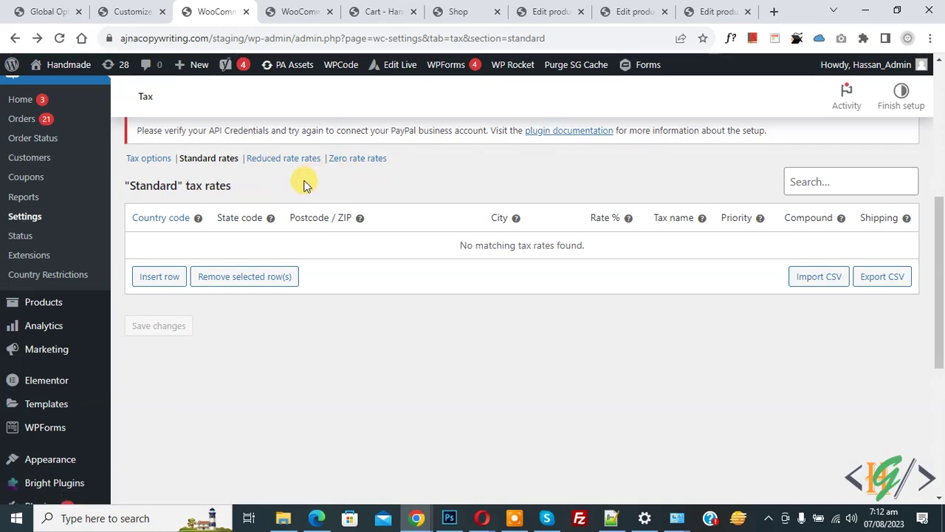
left_click(161, 278)
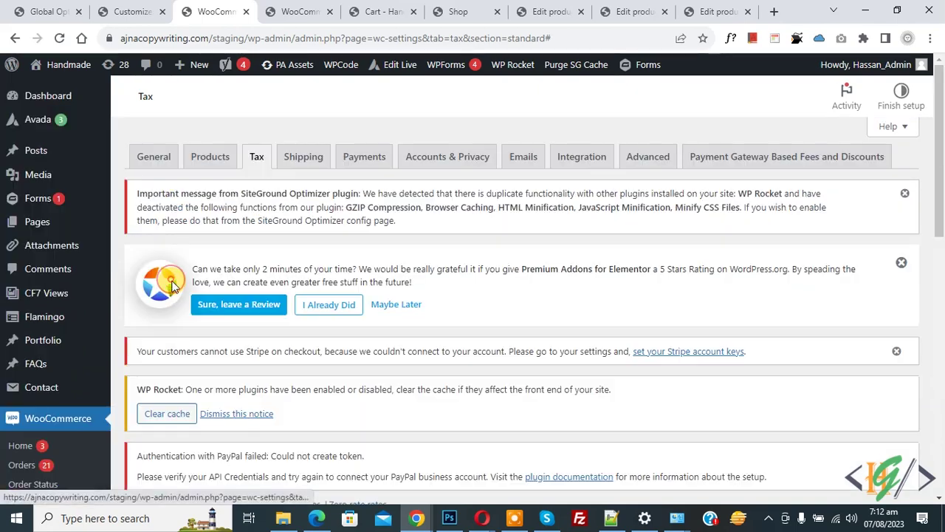
scroll(178, 266, "down", 5)
left_click(184, 243)
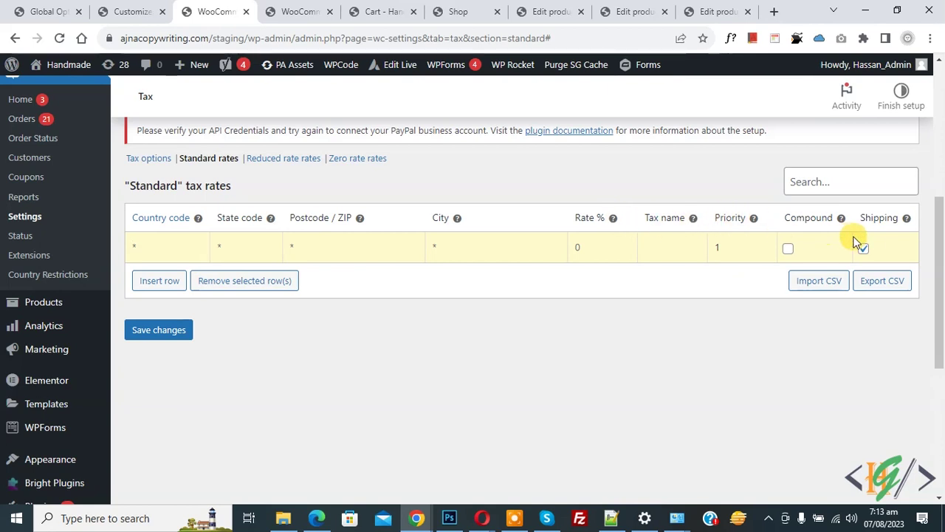
left_click(216, 280)
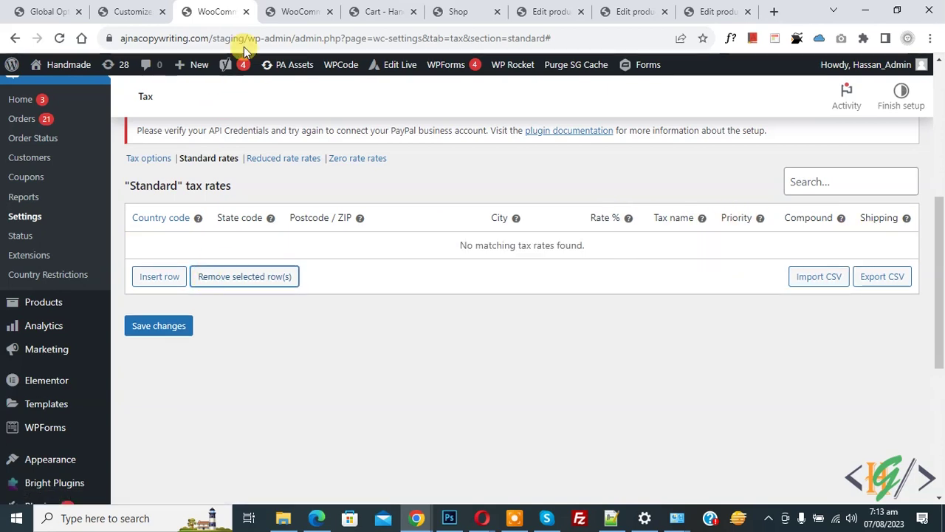
left_click(295, 11)
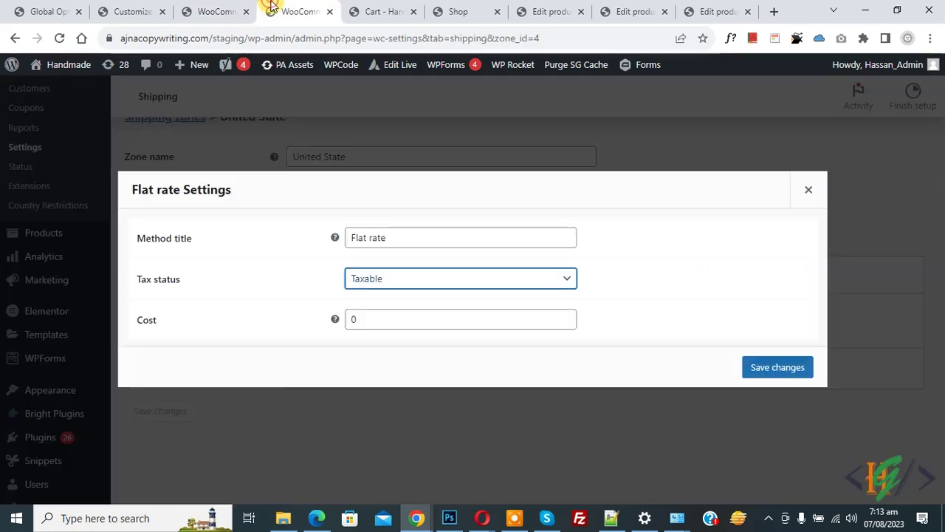
Step: Change the edited product's tax status from None to Taxable, leaving the flat rate Taxable
left_click(387, 284)
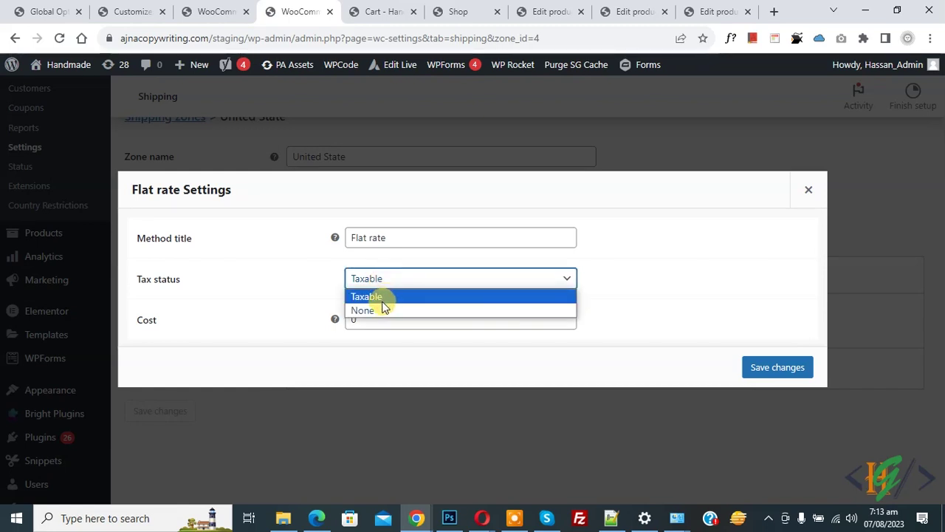
left_click(268, 285)
left_click(556, 12)
left_click_drag(940, 110, 911, 238)
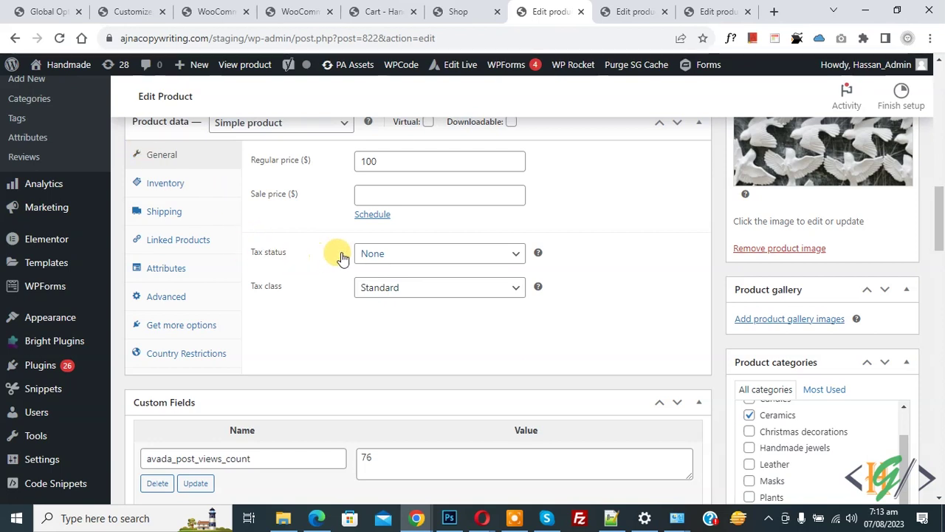
left_click(385, 253)
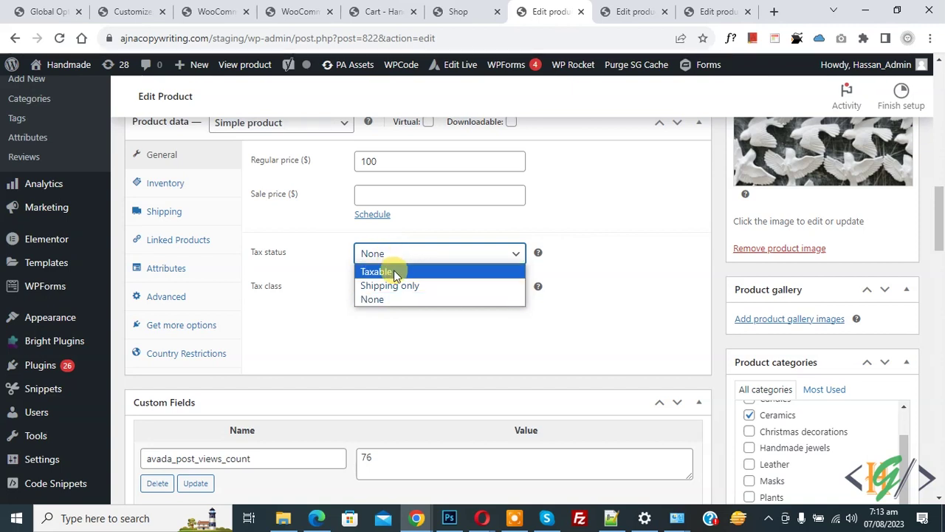
left_click(395, 273)
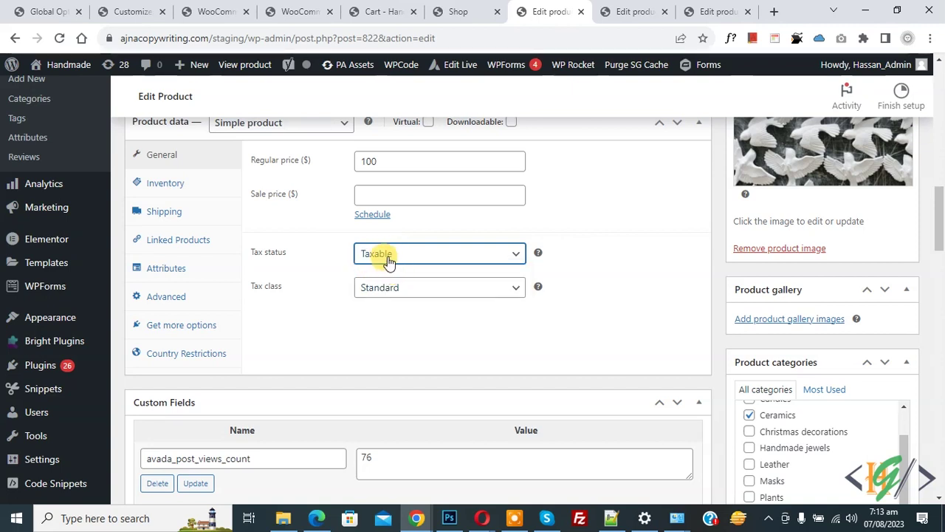
left_click(309, 11)
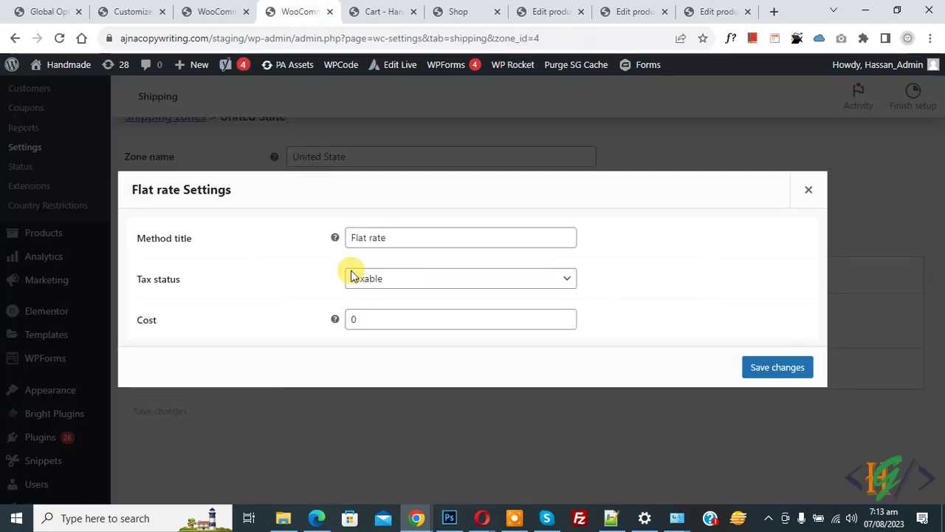
Step: Set the United State flat rate to tax status None and cost 10, then save
left_click(388, 285)
left_click(373, 310)
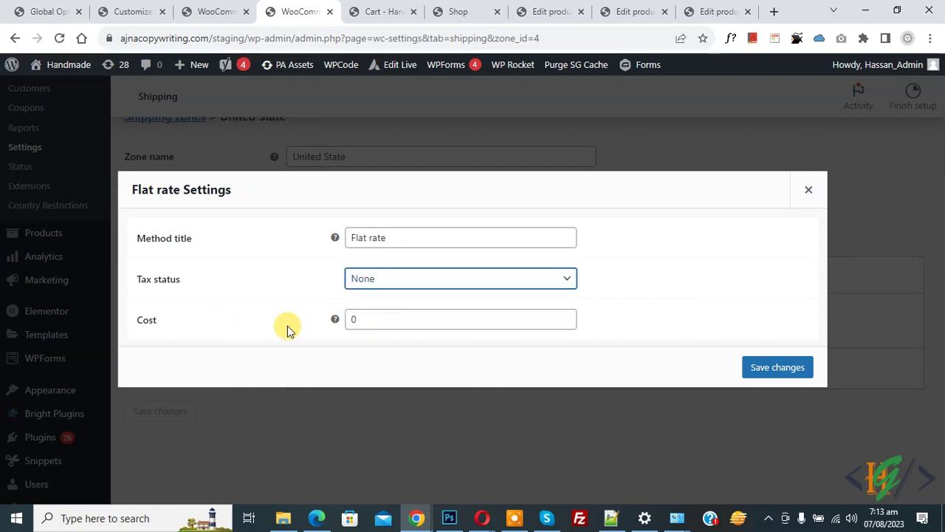
double_click(374, 321)
type("10")
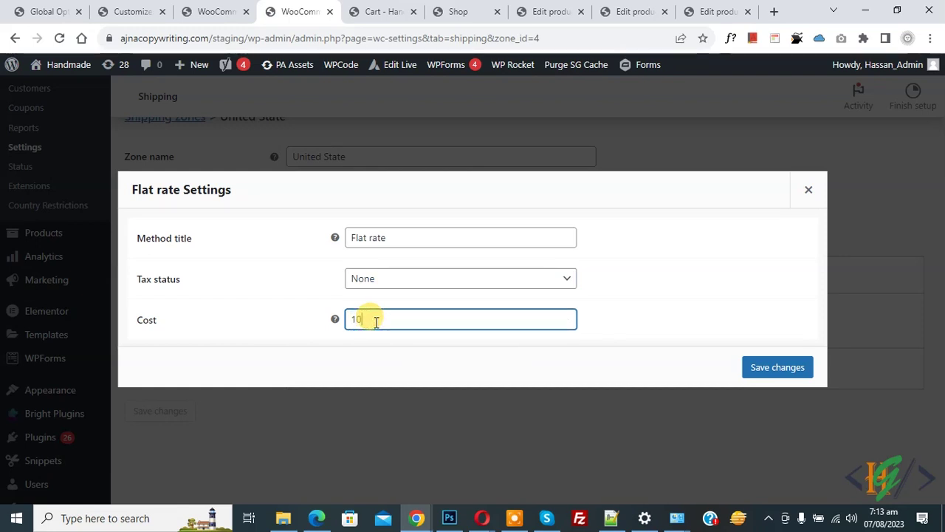
left_click(760, 369)
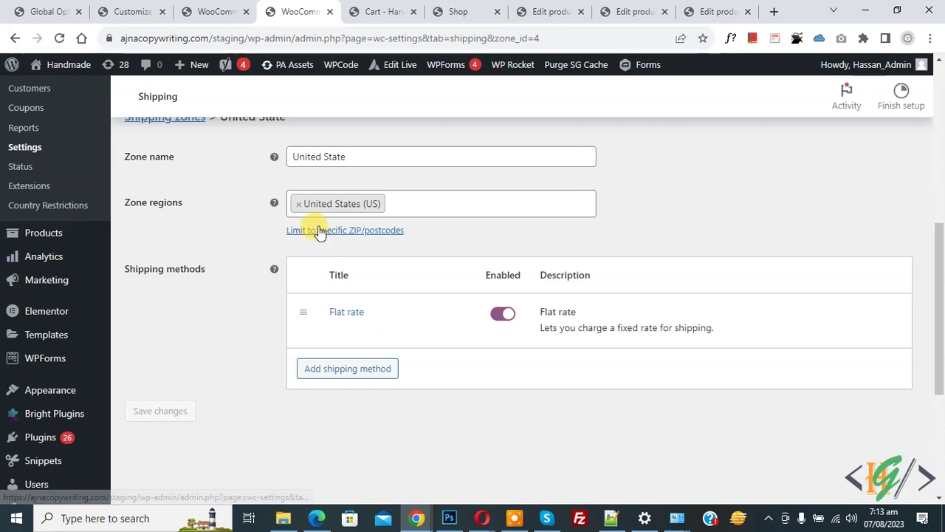
Step: Return to the zones list showing United State with Flat rate, then start another zone
scroll(310, 295, "up", 3)
left_click(177, 332)
scroll(387, 213, "down", 2)
scroll(393, 216, "down", 1)
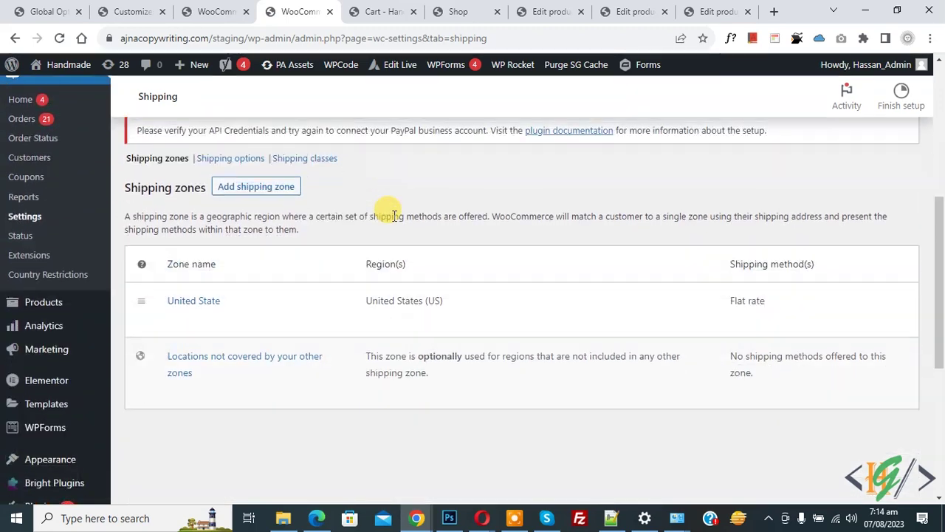
left_click(231, 193)
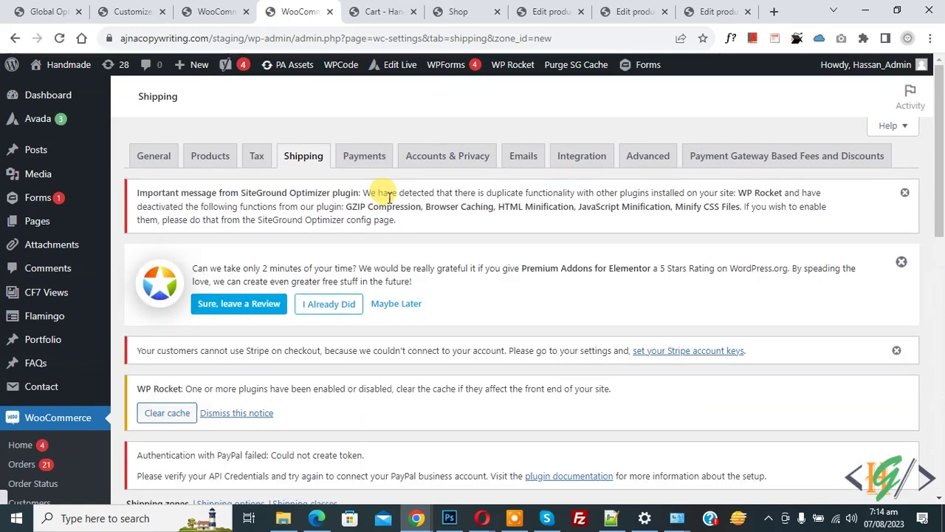
Step: Name the new zone 'Pakistan' and set its region to Pakistan
scroll(389, 195, "down", 5)
left_click(289, 156)
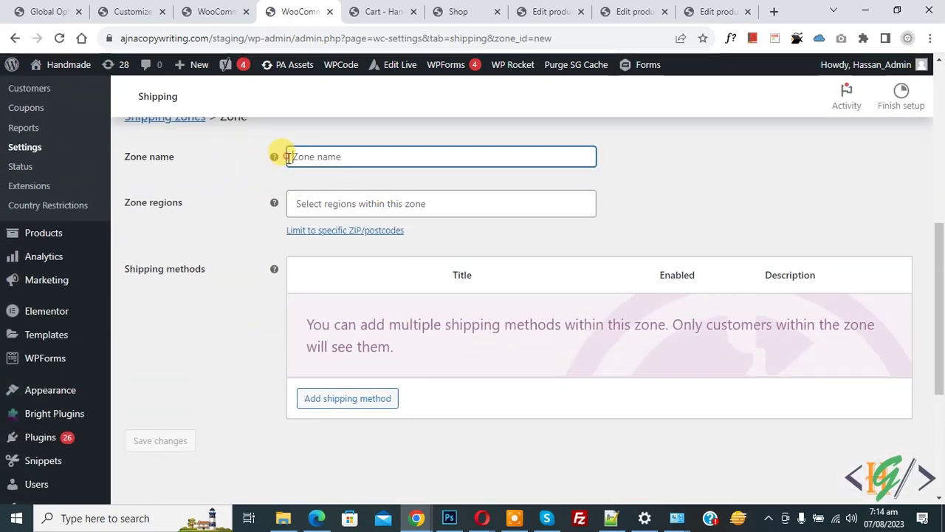
type("Pakistan")
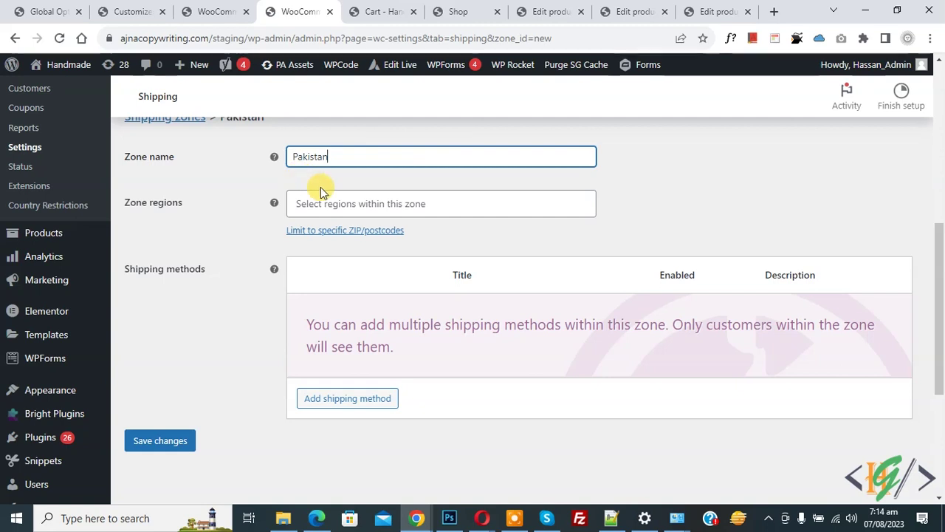
left_click(333, 205)
type("Pakis")
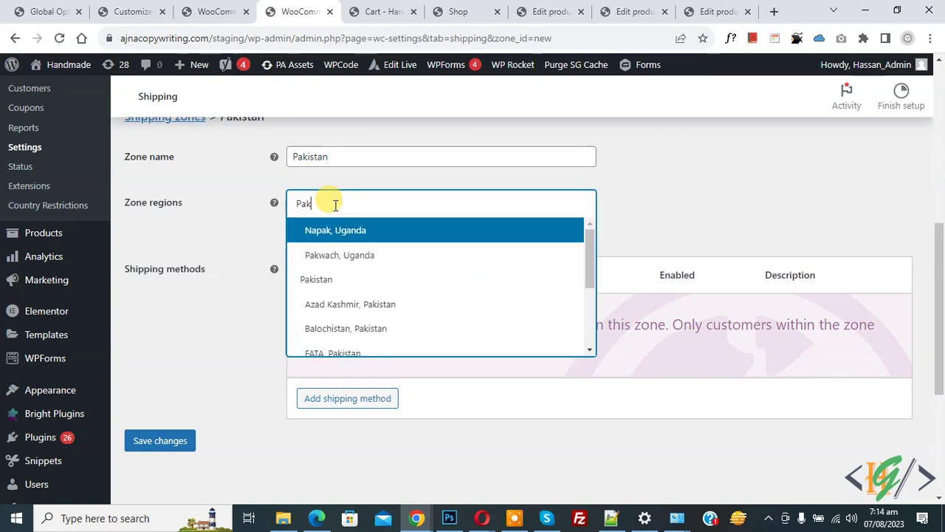
left_click(336, 230)
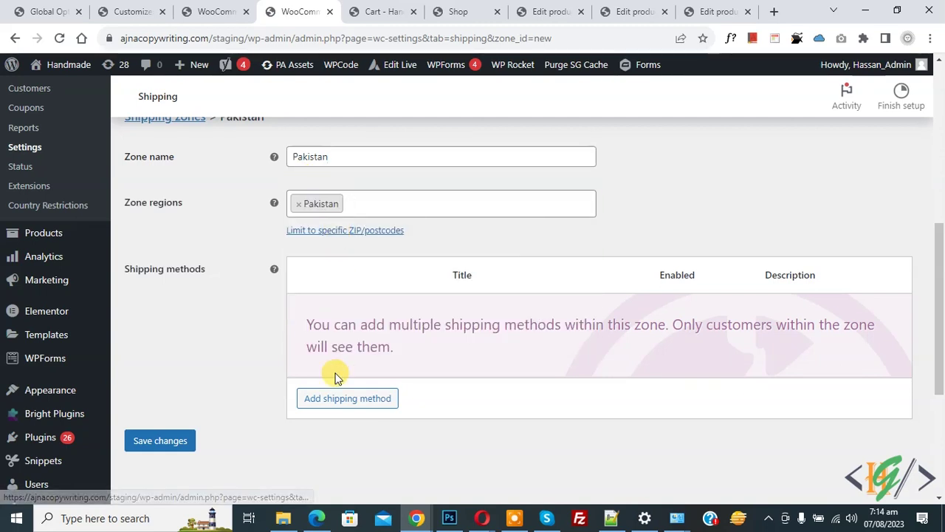
Step: Add a Flat rate to the Pakistan zone with tax status None and cost 20, and save
left_click(337, 399)
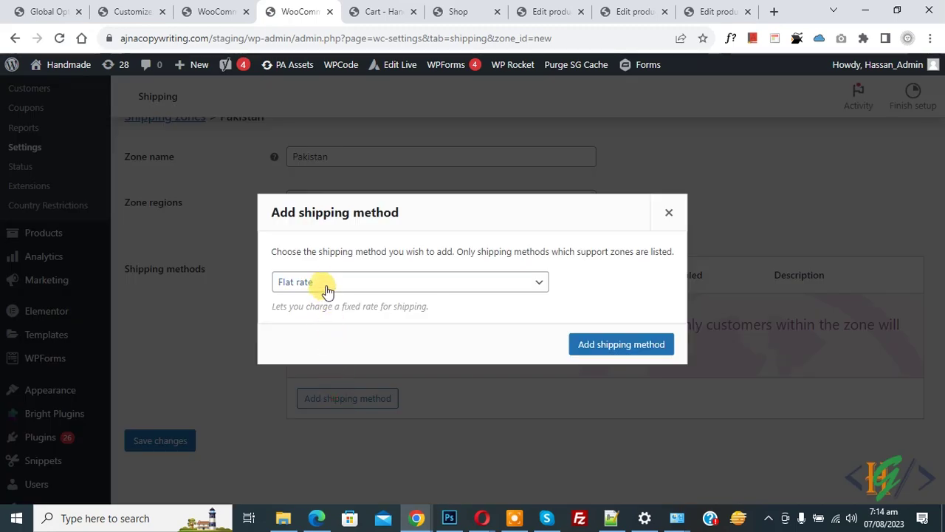
left_click(598, 352)
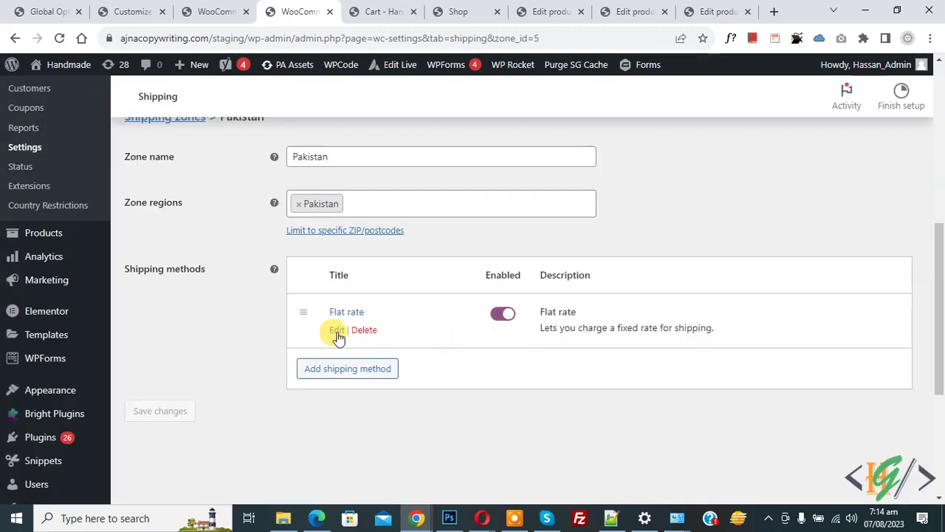
left_click(341, 329)
left_click(365, 286)
left_click(362, 302)
left_click(362, 322)
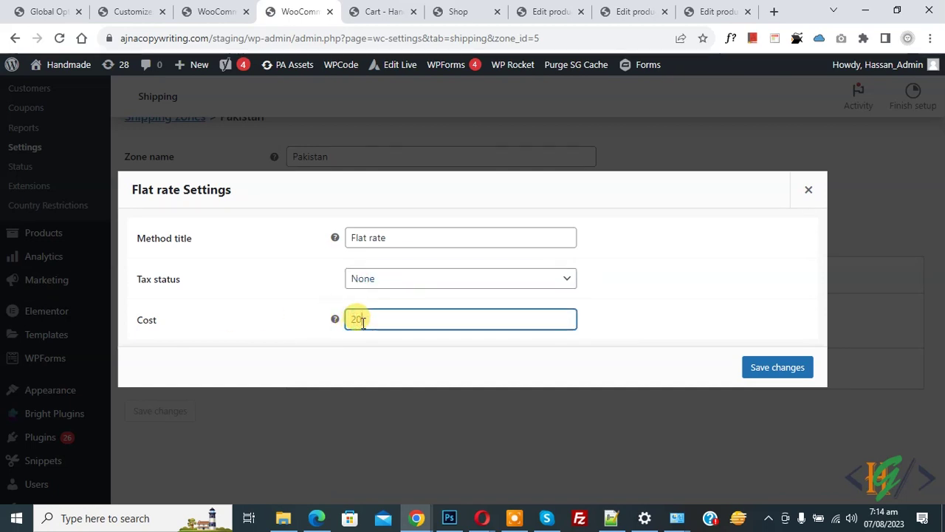
type("20")
left_click(797, 376)
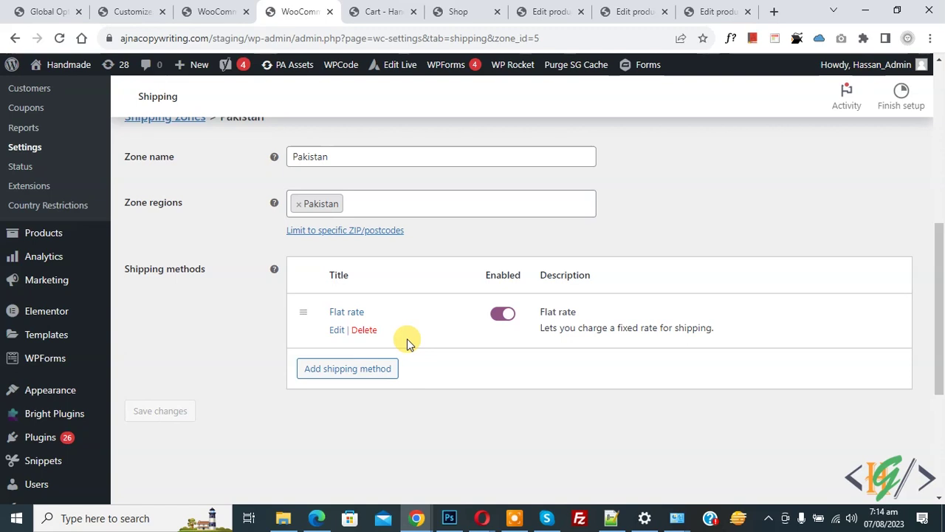
scroll(402, 345, "up", 1)
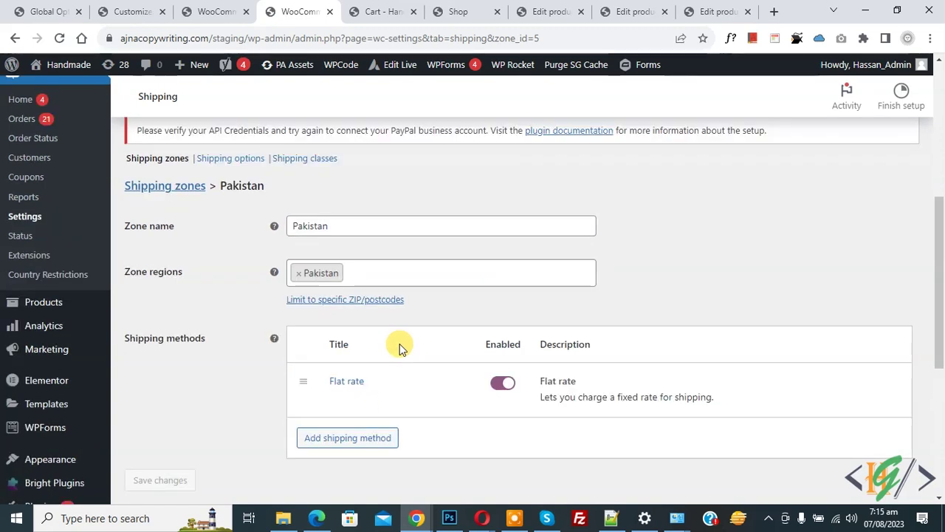
Step: Return to the Shipping zones table listing United State and Pakistan, each with Flat rate
left_click(133, 187)
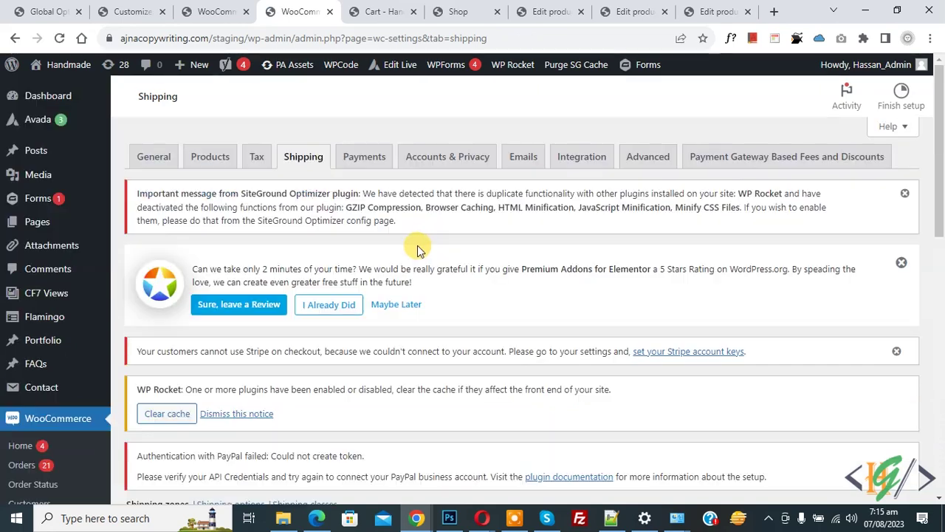
scroll(417, 250, "down", 4)
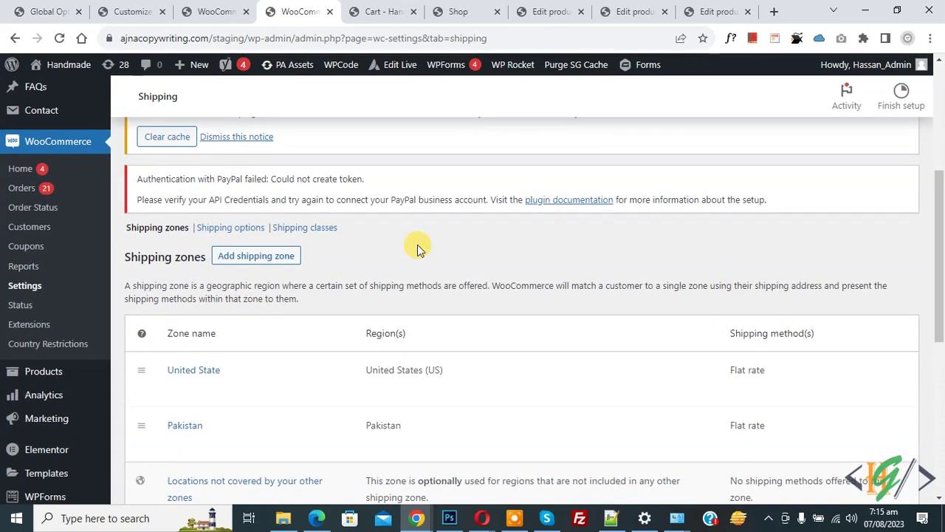
scroll(417, 250, "down", 2)
scroll(417, 250, "down", 1)
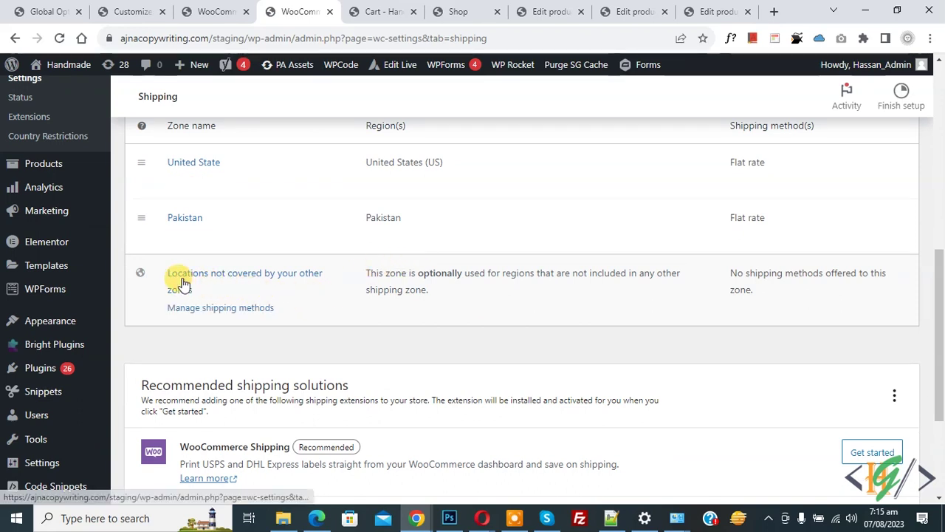
Step: Add a Flat rate shipping method to the zone for locations not covered elsewhere
left_click(244, 274)
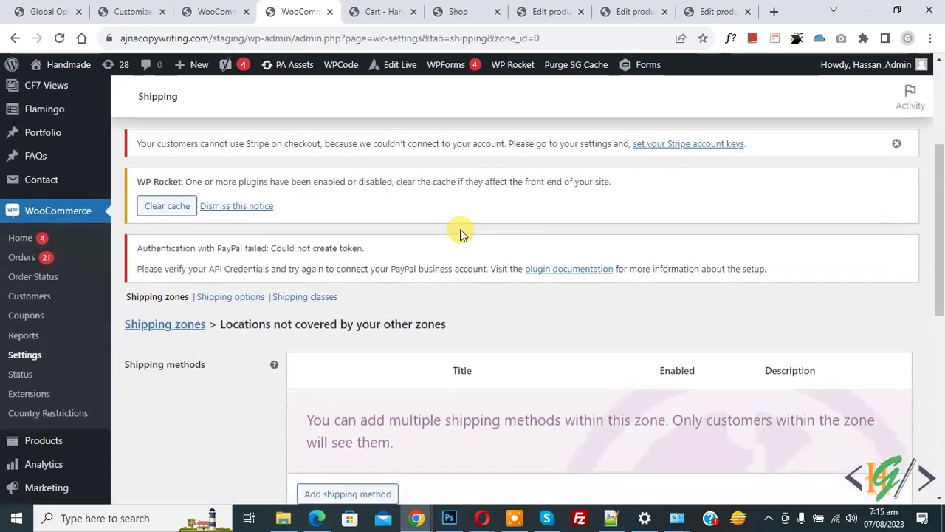
scroll(460, 233, "down", 2)
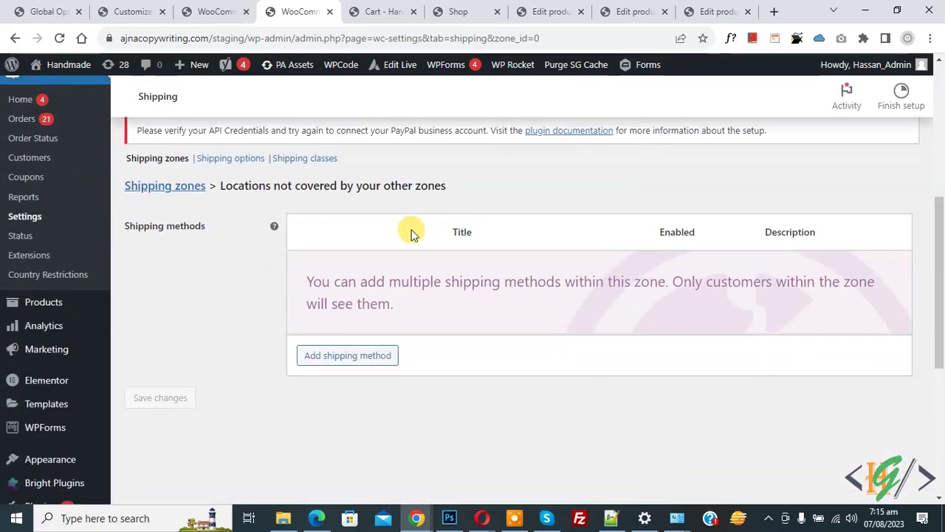
left_click(351, 356)
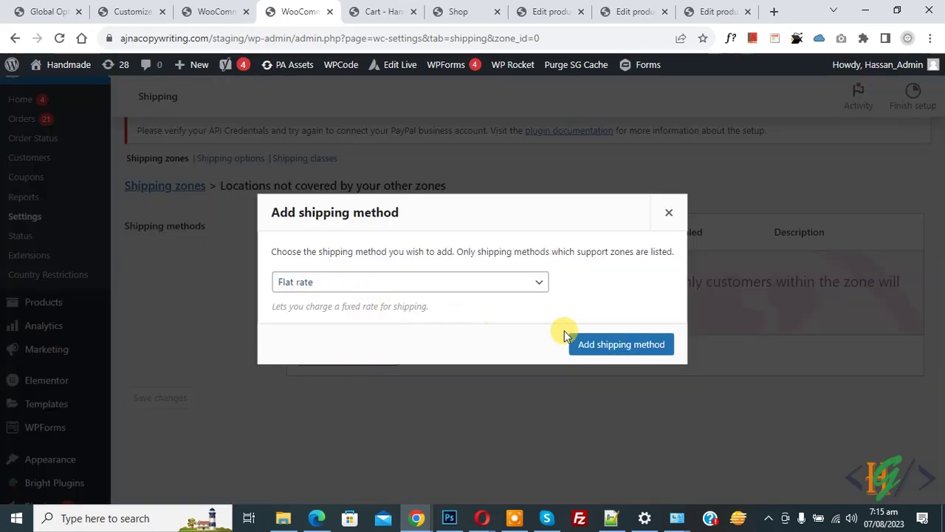
left_click(602, 344)
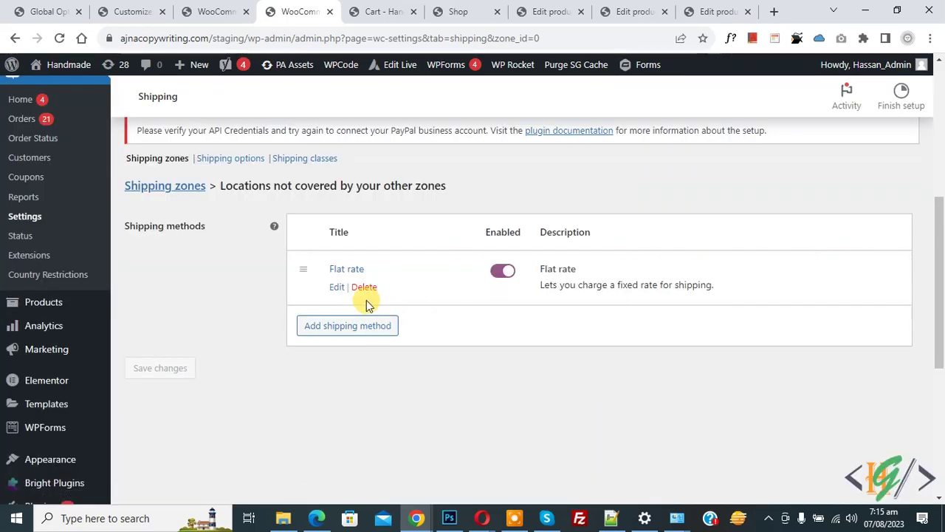
Step: Set the flat rate's tax status to None and its cost to 30, then save
left_click(337, 287)
left_click(360, 287)
left_click(359, 304)
left_click(359, 316)
double_click(367, 317)
type("30")
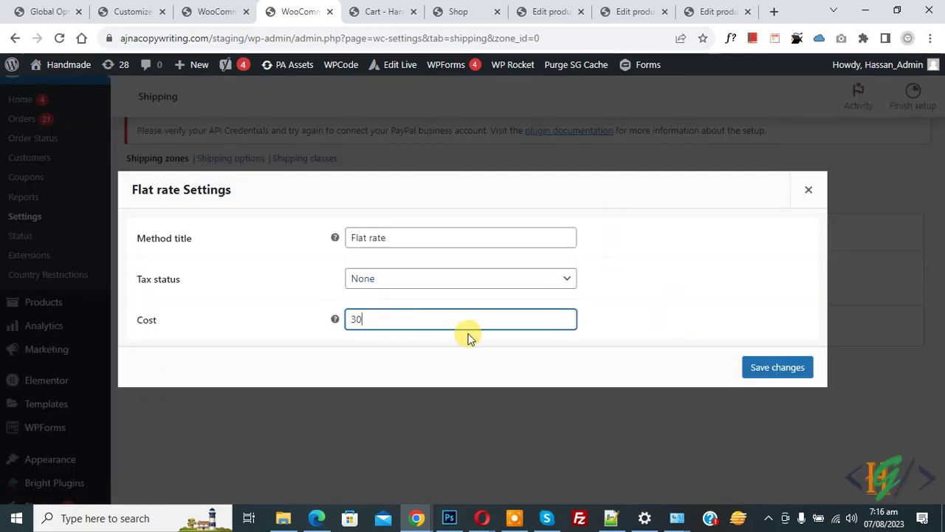
left_click(778, 367)
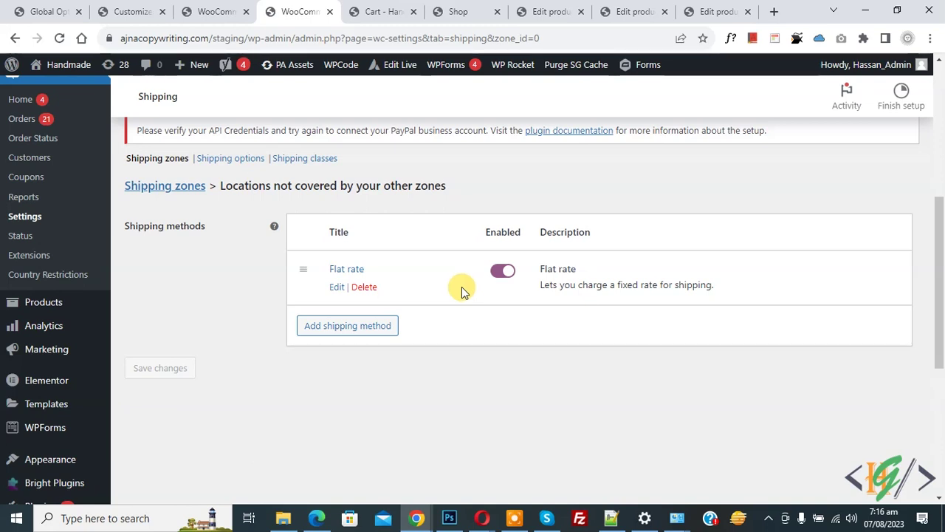
left_click(382, 9)
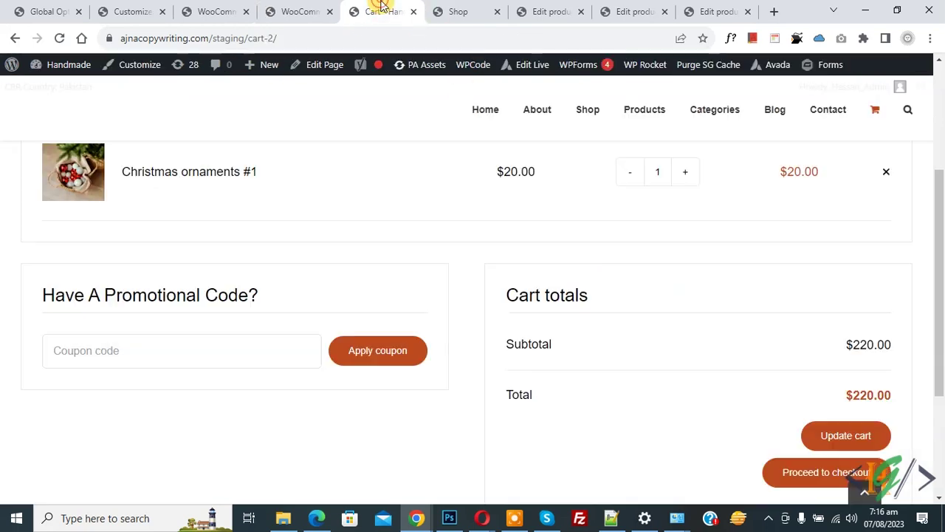
Step: Reload the cart, confirm Pakistan's $20.00 flat rate and $240.00 total, then proceed to checkout
left_click(59, 39)
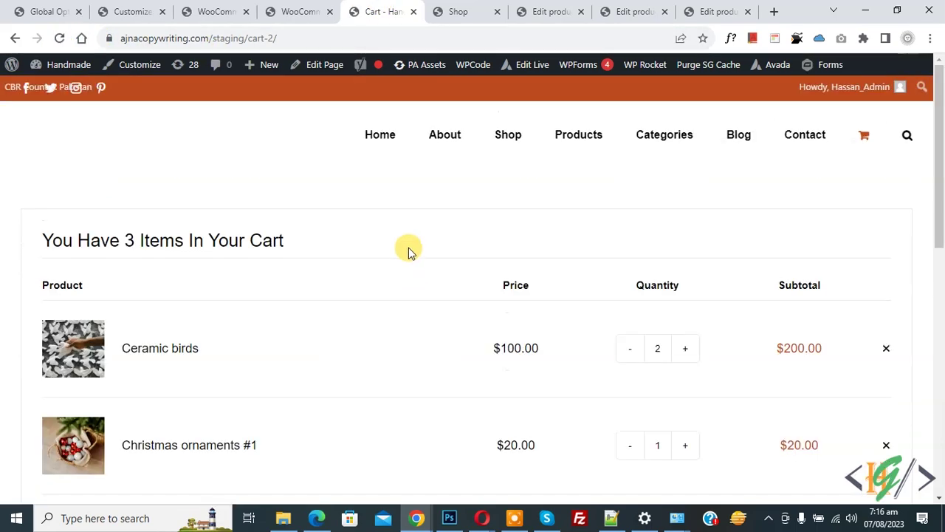
scroll(415, 213, "down", 5)
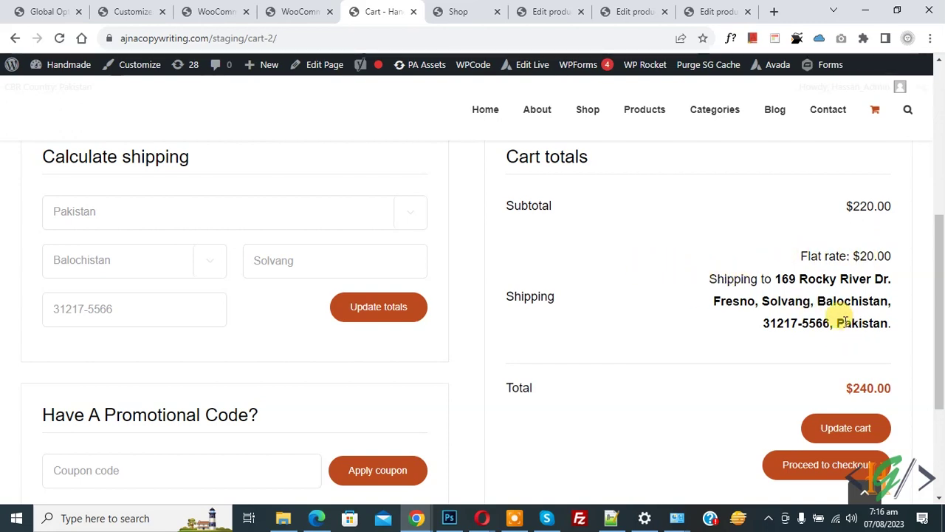
left_click_drag(841, 325, 890, 325)
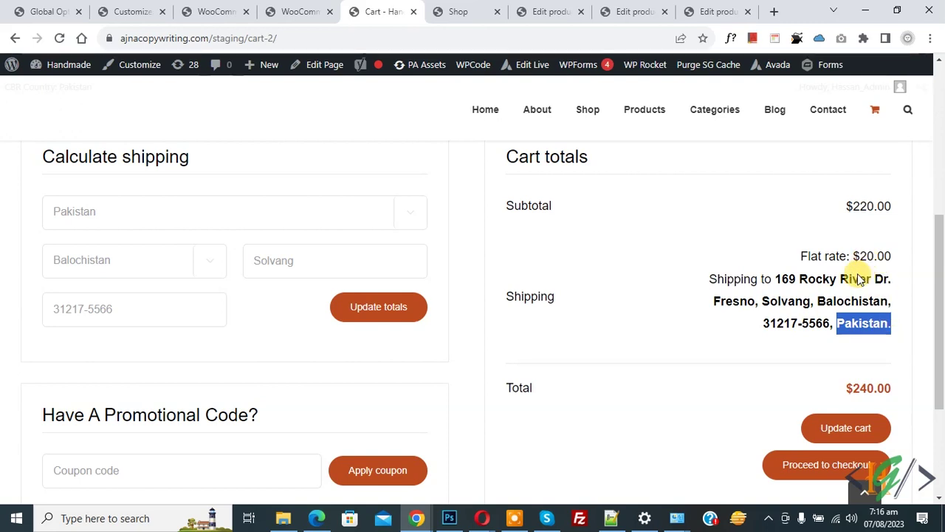
scroll(660, 323, "down", 1)
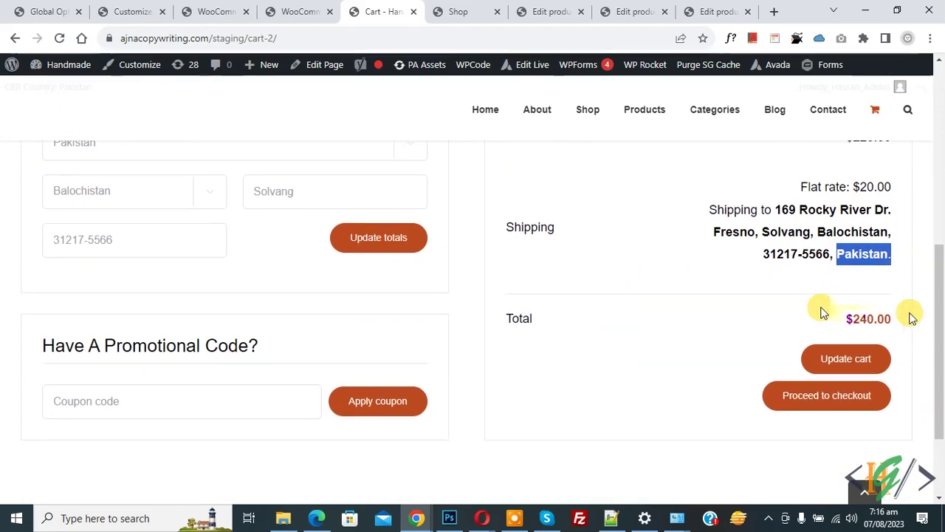
left_click(823, 402)
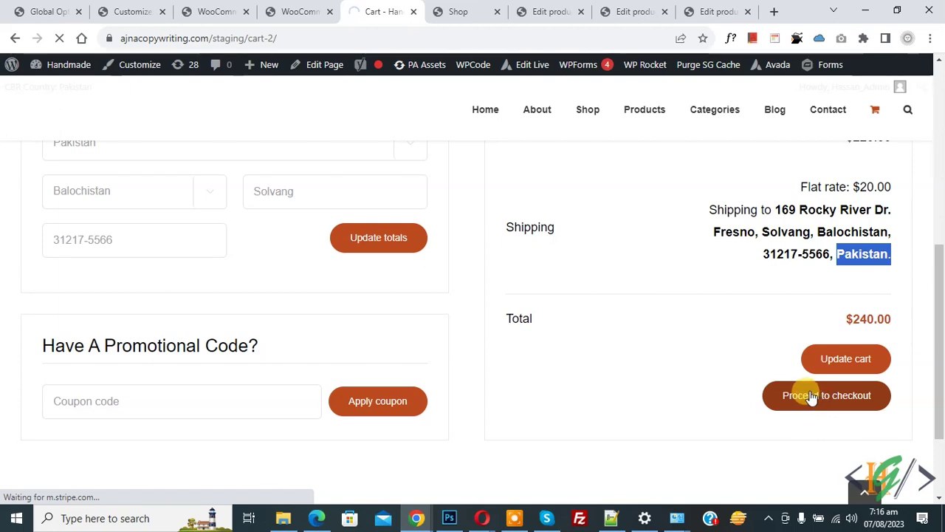
scroll(410, 281, "down", 5)
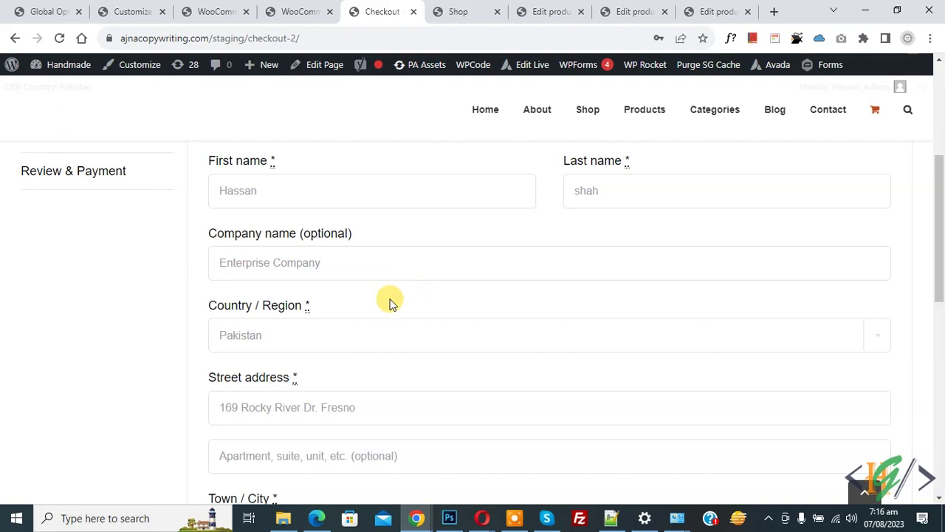
Step: Set the billing country to United States (US) and continue to the next checkout step
left_click(333, 341)
left_click(270, 164)
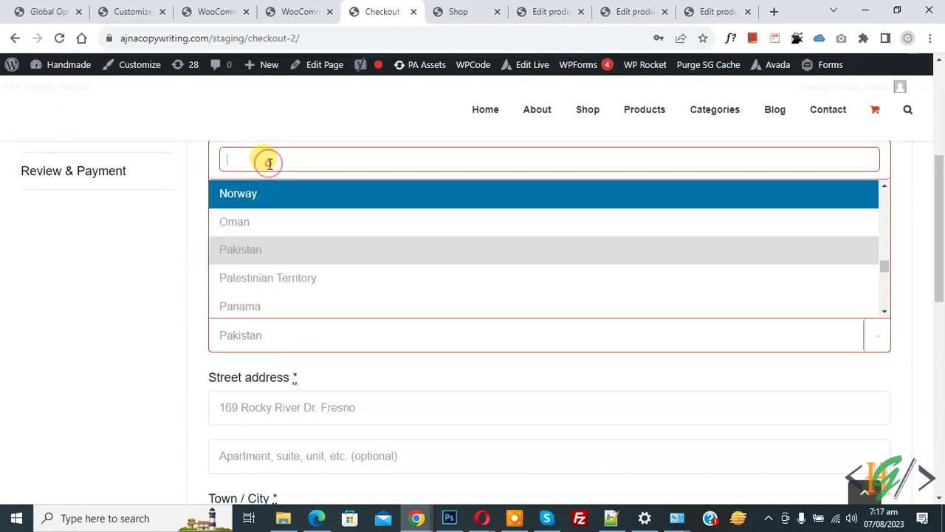
type("united")
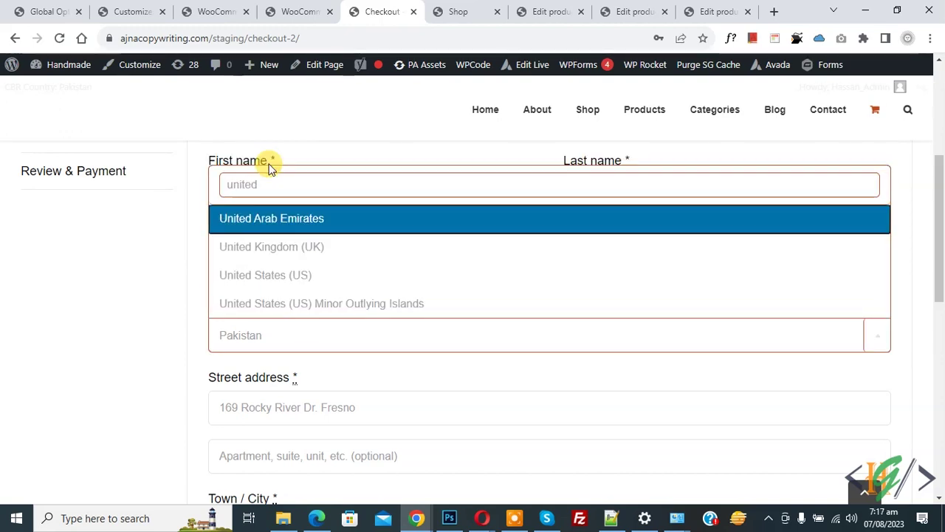
left_click(253, 275)
scroll(694, 330, "down", 7)
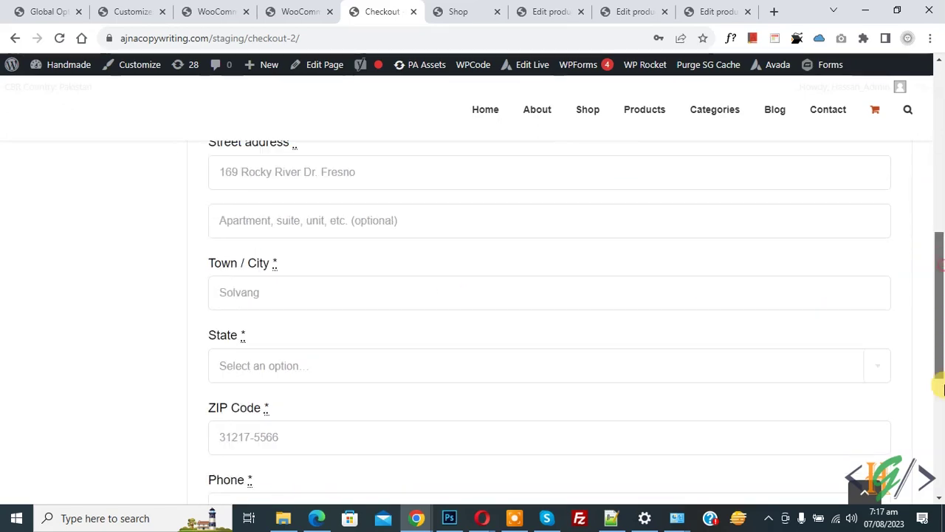
left_click(851, 375)
Step: Choose Alaska as the state and advance to review, confirming the $10.00 flat rate
left_click_drag(939, 200, 916, 401)
left_click(264, 276)
left_click(270, 374)
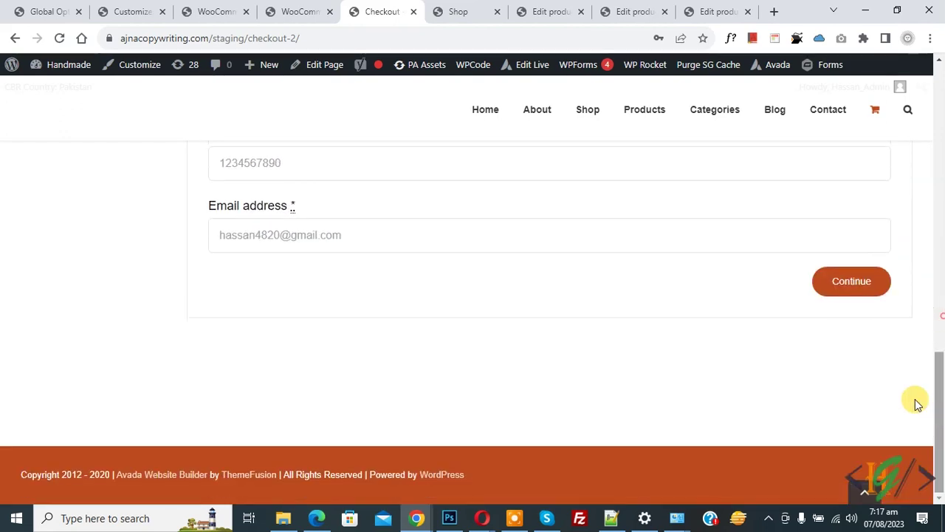
left_click(847, 286)
left_click(845, 321)
left_click_drag(939, 222, 940, 265)
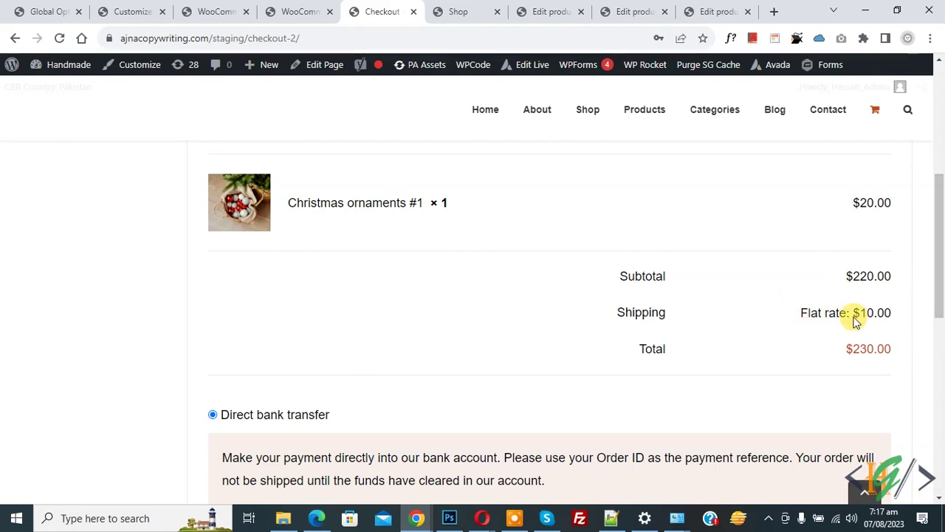
left_click_drag(853, 316, 877, 314)
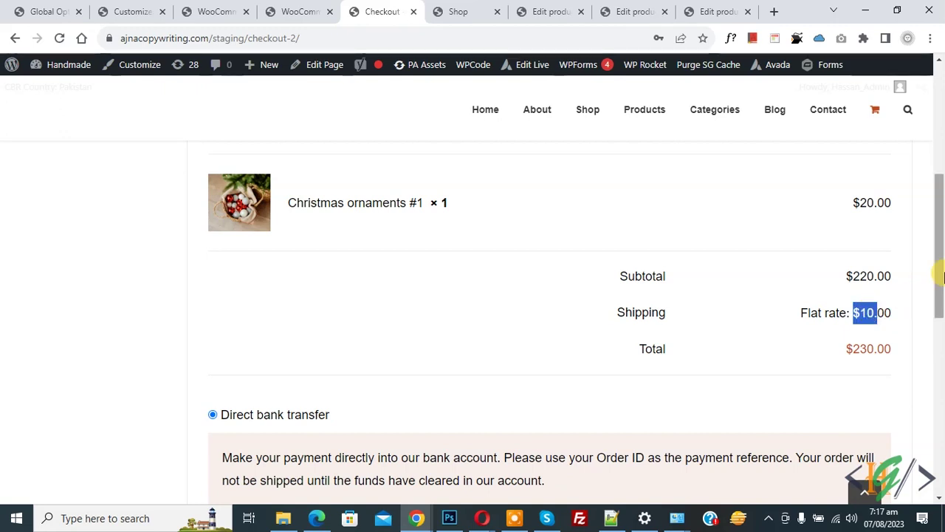
left_click_drag(942, 271, 935, 193)
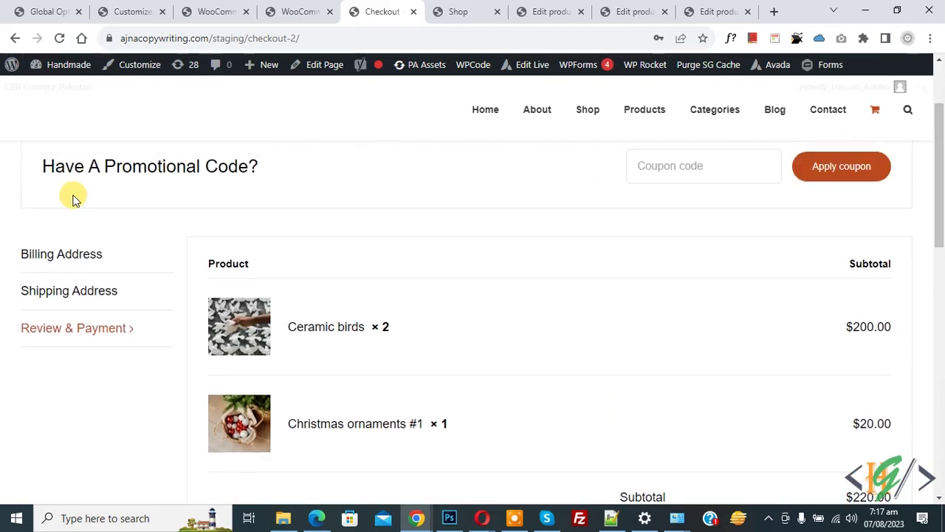
left_click(51, 259)
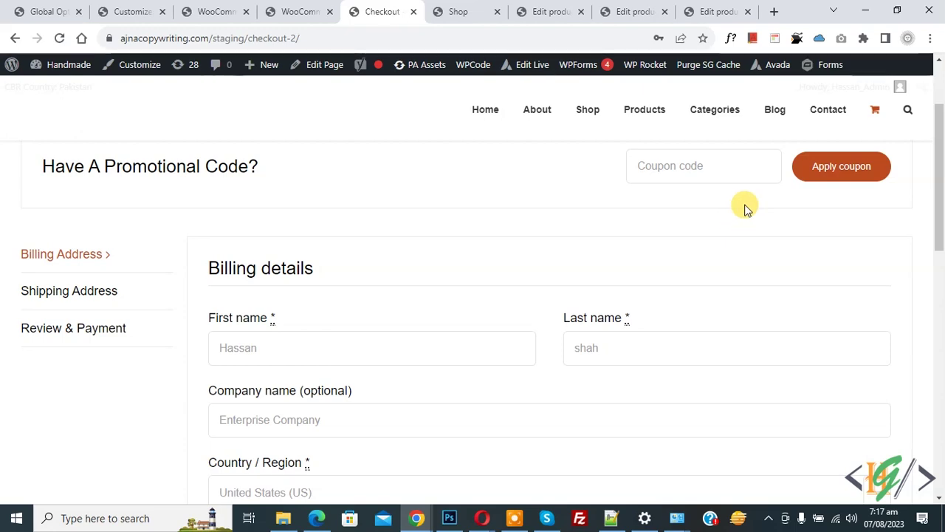
Step: Change the billing country to United Kingdom (UK) and continue to review showing the $30.00 flat rate
scroll(736, 218, "up", 3)
left_click_drag(936, 162, 936, 201)
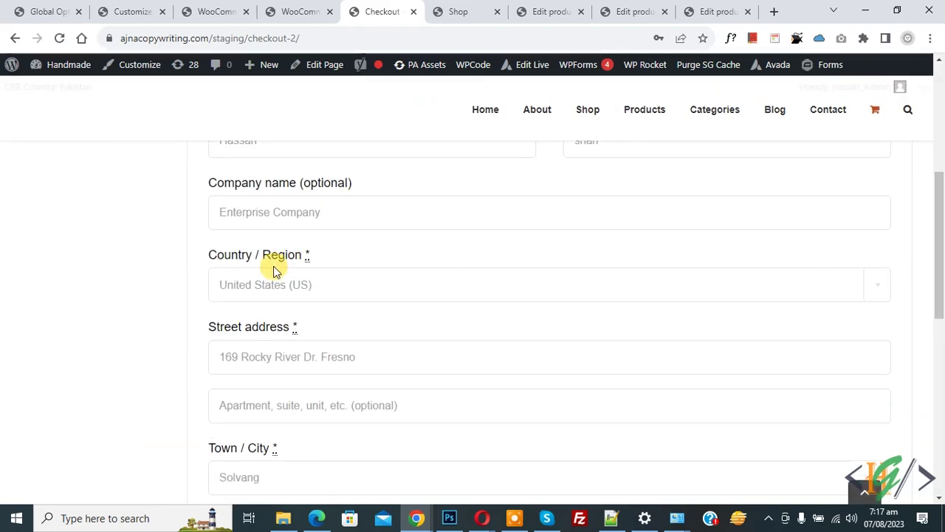
left_click(236, 287)
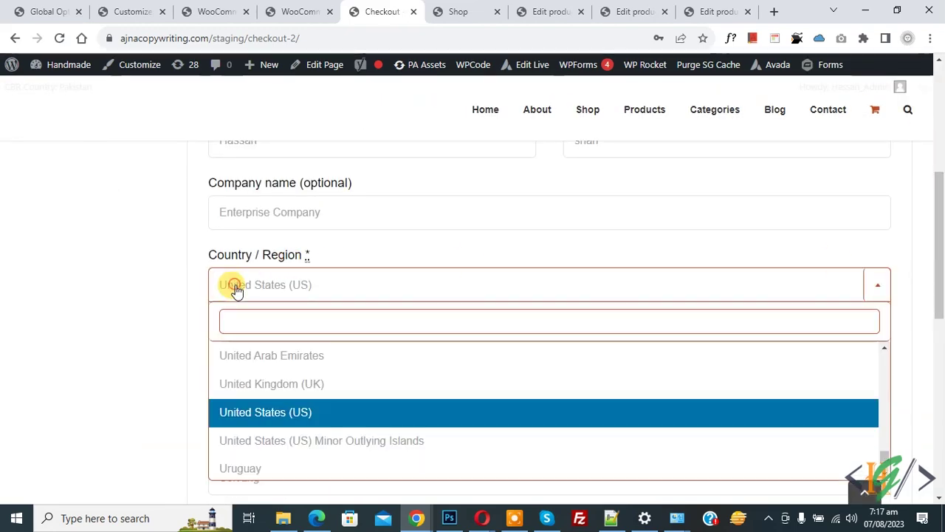
left_click(290, 392)
left_click_drag(936, 243, 936, 386)
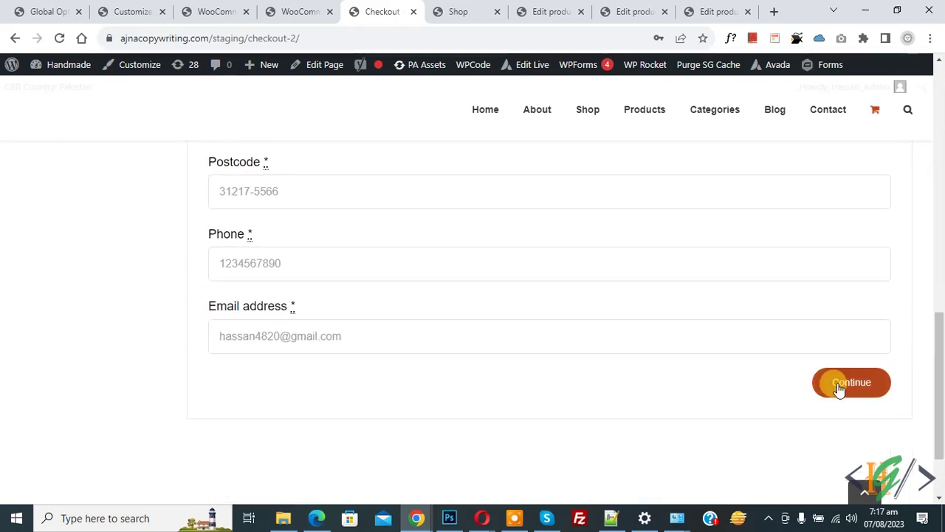
left_click(839, 390)
left_click(840, 321)
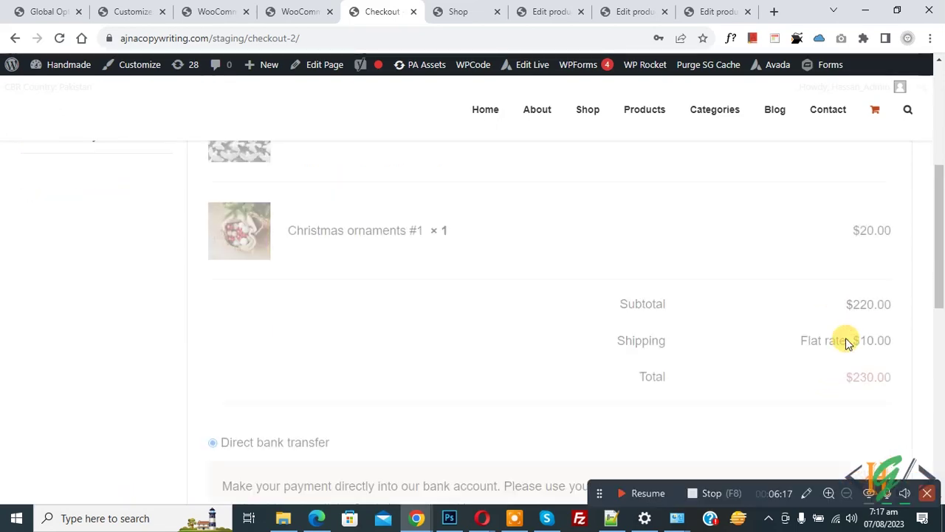
left_click_drag(936, 177, 876, 228)
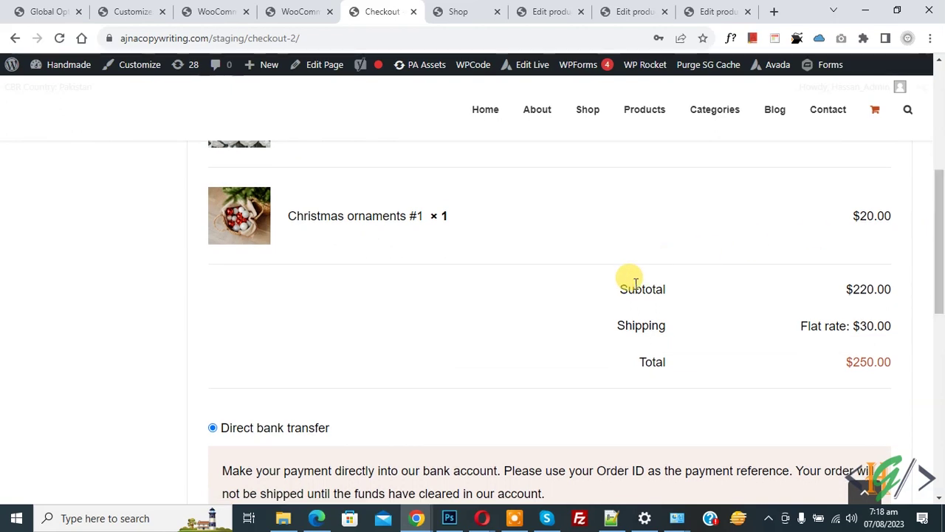